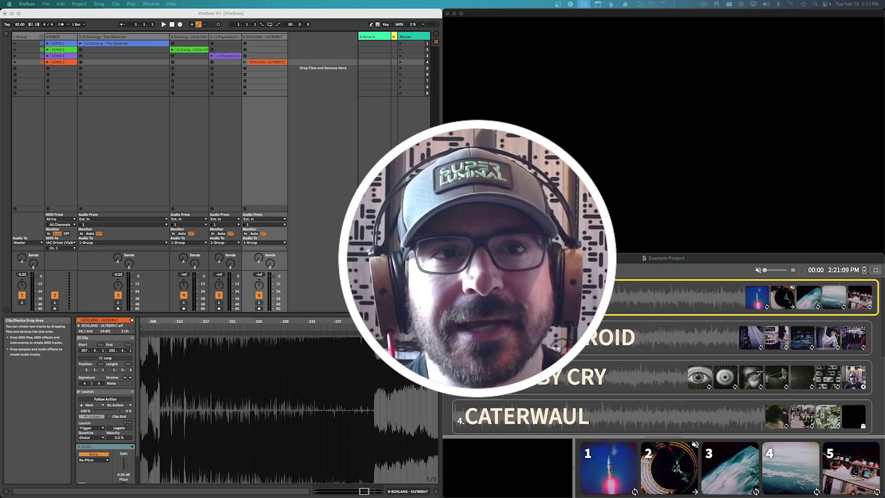
# Bring Live forward and narrow the third track's column in the Session grid
pyautogui.click(339, 161)
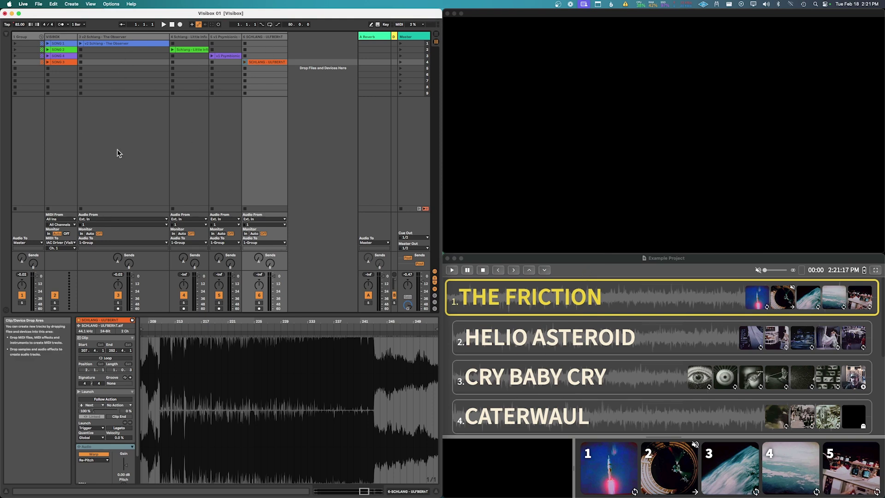
pyautogui.moveTo(171, 39); pyautogui.dragTo(124, 39)
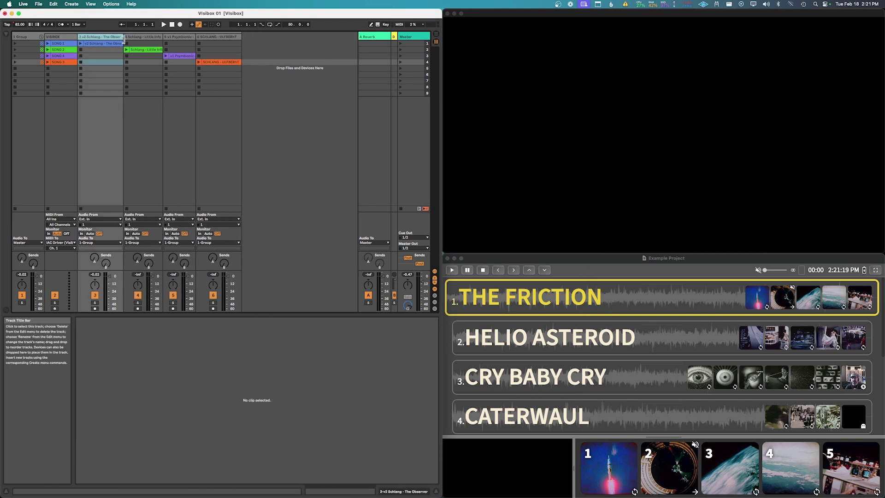
pyautogui.moveTo(41, 13); pyautogui.dragTo(41, 13)
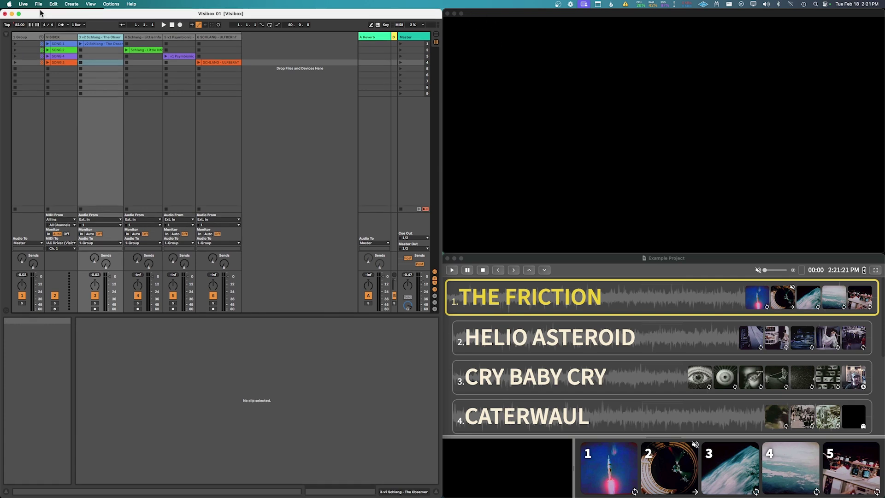
# Launch Audio MIDI Setup and open the IAC Driver's properties over MIDI Studio
pyautogui.moveTo(460, 481)
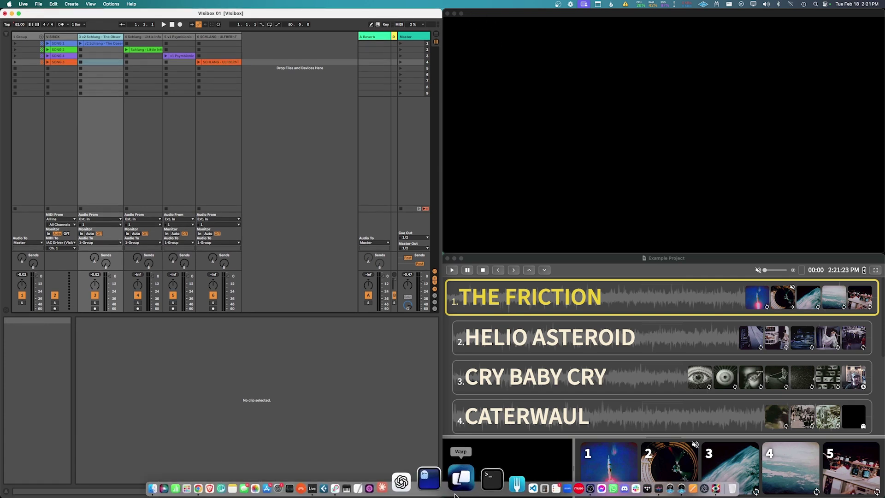
pyautogui.click(388, 482)
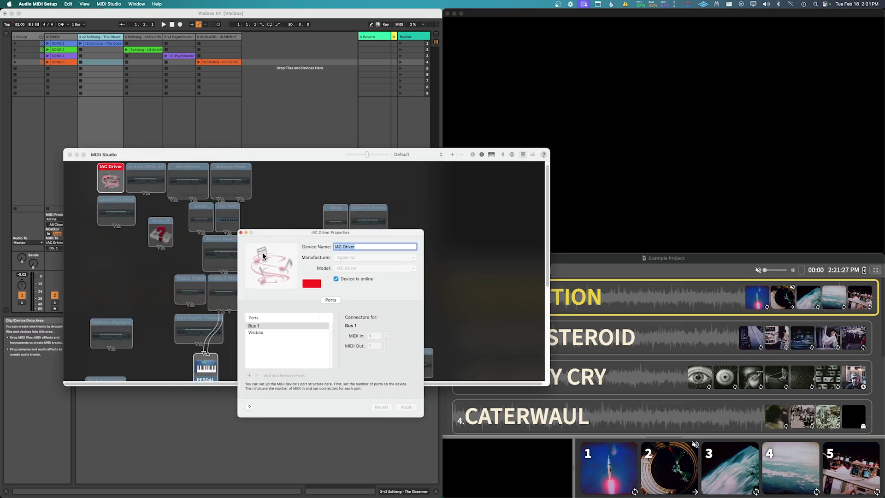
pyautogui.click(240, 233)
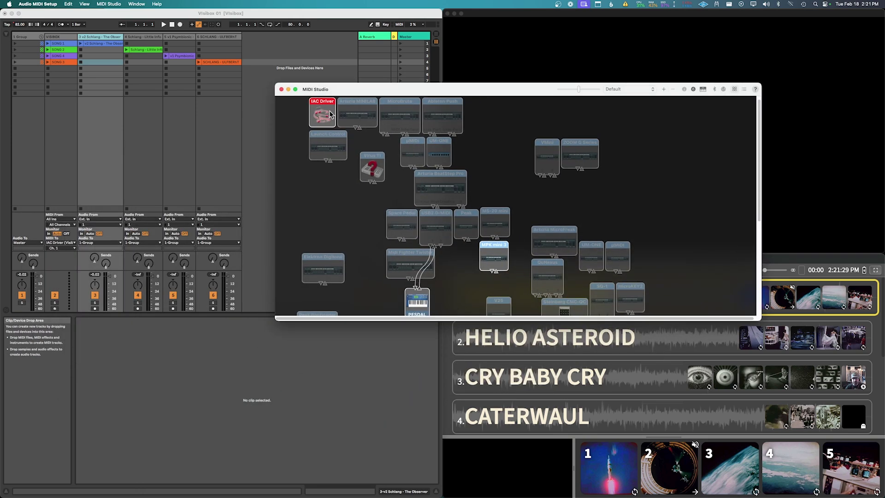
pyautogui.click(322, 114)
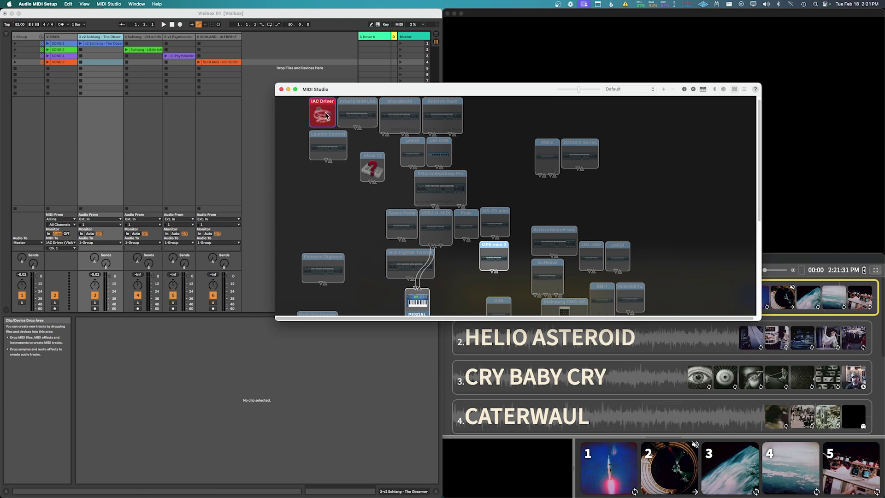
pyautogui.doubleClick(322, 117)
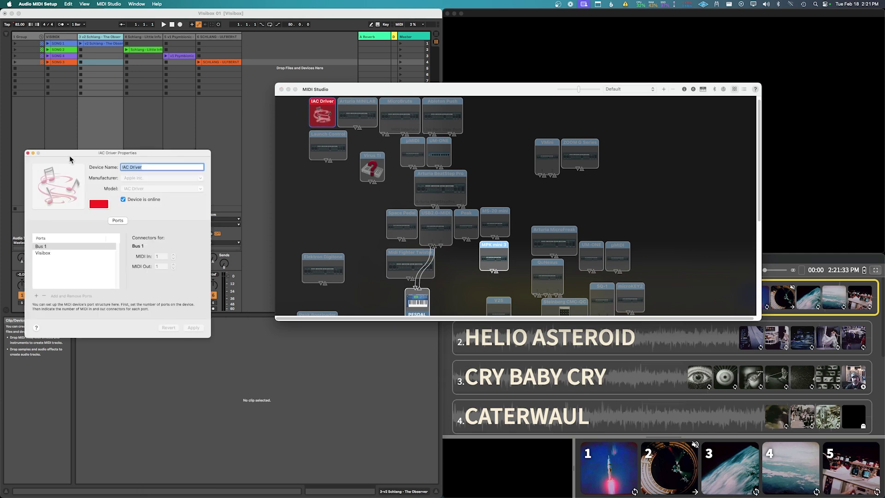
pyautogui.moveTo(71, 159); pyautogui.dragTo(372, 114)
# Select the IAC Driver's Visibox port, apply the settings and close the properties
pyautogui.click(366, 208)
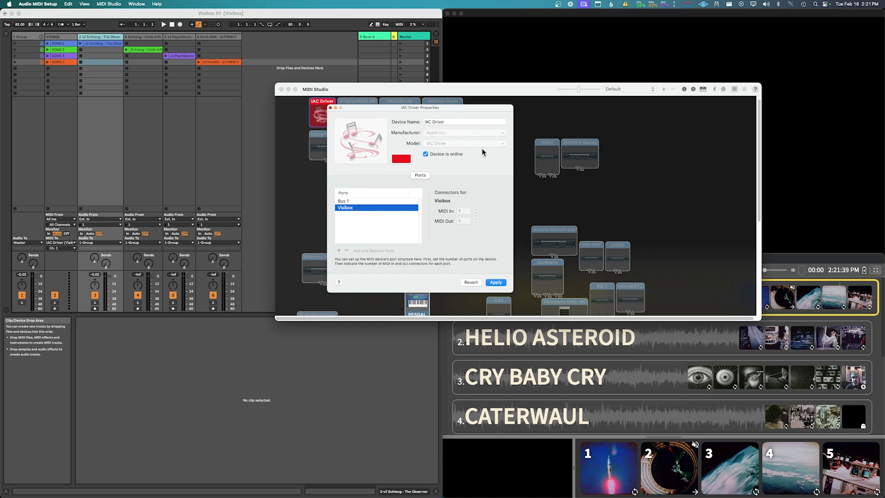
pyautogui.click(367, 201)
pyautogui.click(401, 208)
pyautogui.click(498, 283)
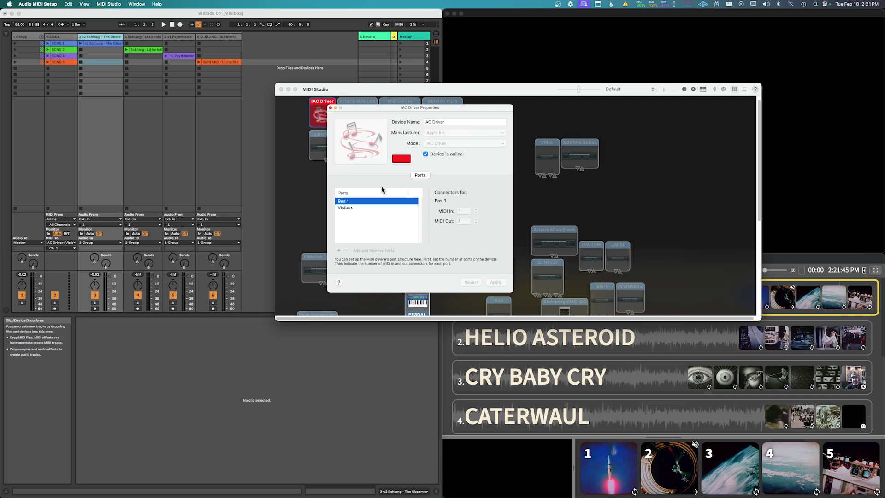
pyautogui.click(331, 108)
pyautogui.moveTo(316, 84); pyautogui.dragTo(316, 85)
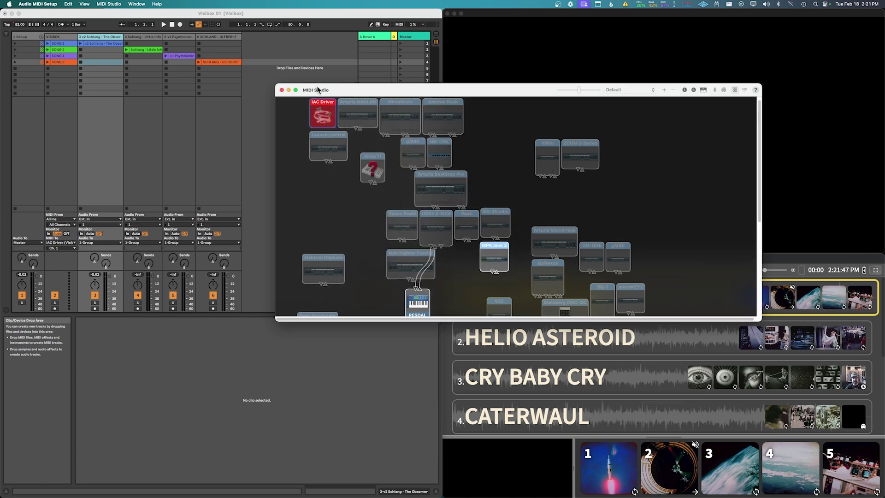
# Close MIDI Studio and show Live's Link/Tempo/MIDI preferences with the IAC Driver ports
pyautogui.click(281, 89)
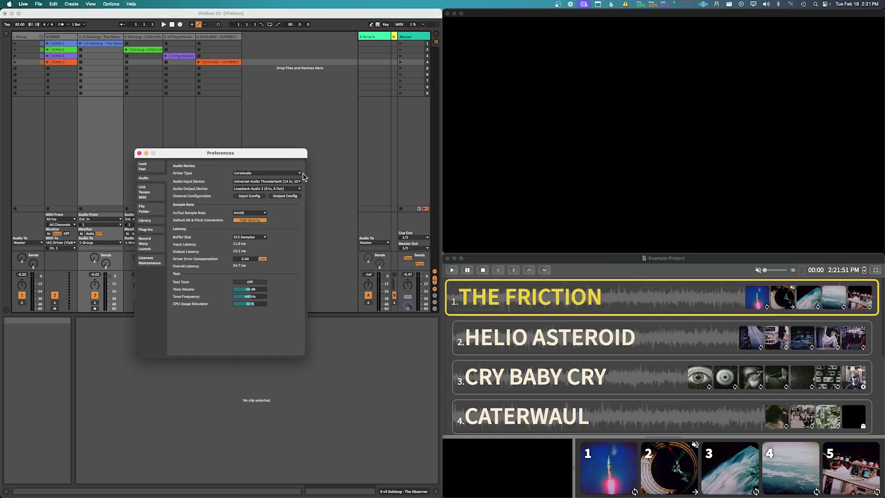
pyautogui.press('super+comma')
pyautogui.click(155, 193)
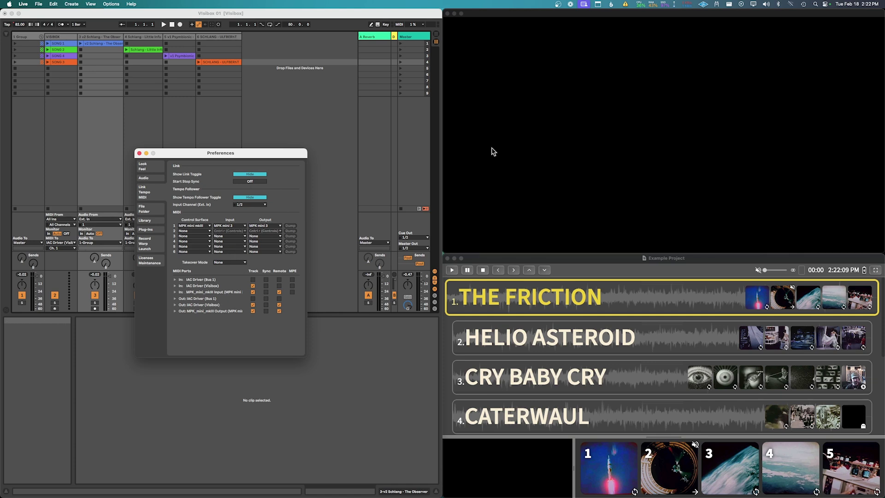
pyautogui.click(527, 269)
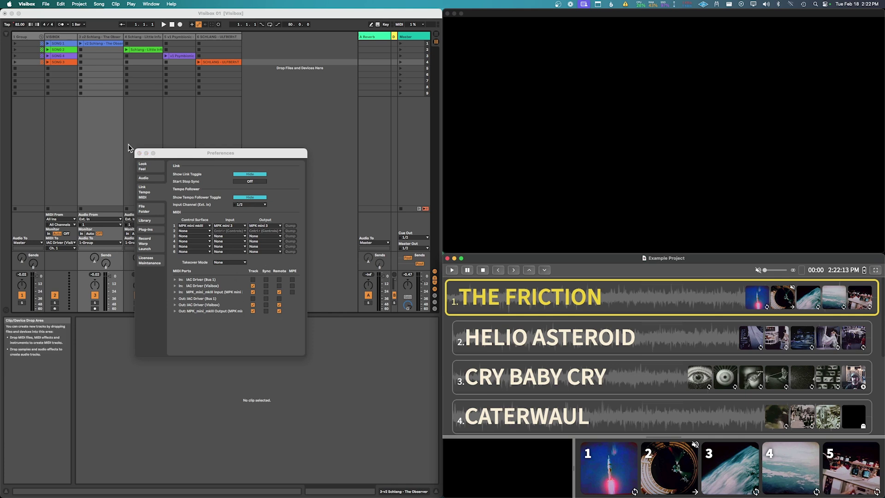
# Close Live's preferences and navigate VisiBox's menu to Settings > MIDI Inputs
pyautogui.click(139, 153)
pyautogui.click(278, 167)
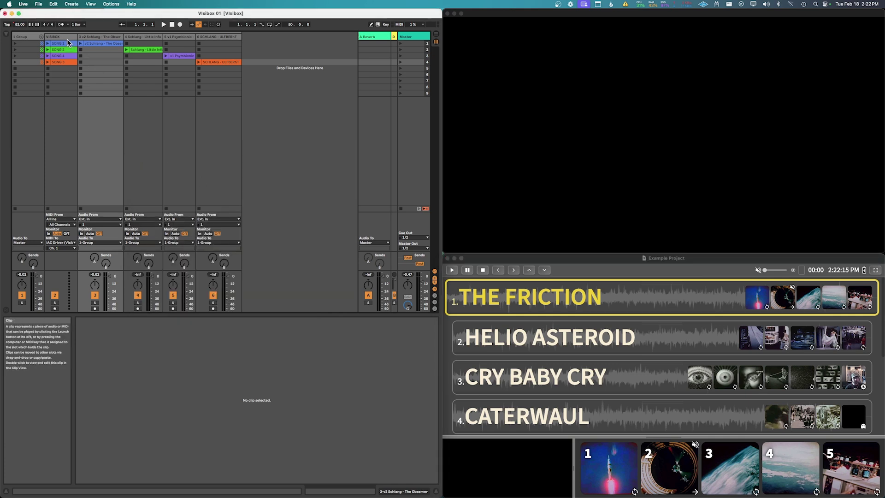
pyautogui.click(474, 14)
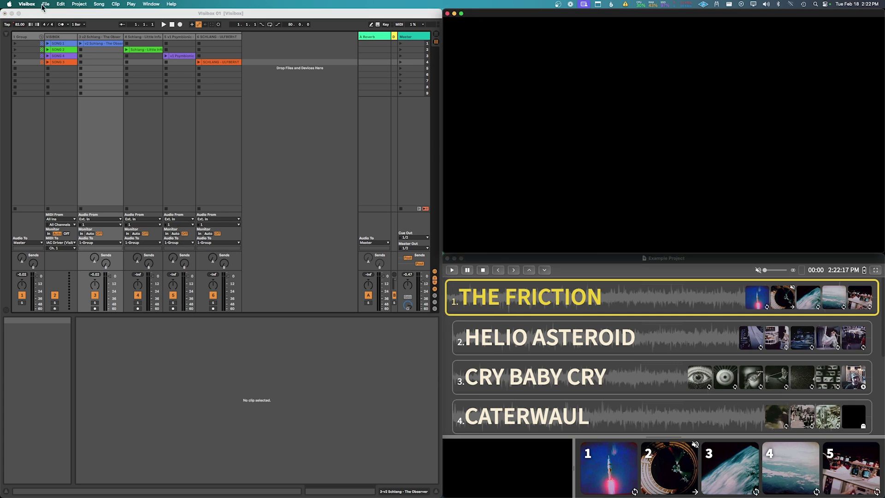
pyautogui.click(46, 4)
pyautogui.moveTo(27, 3)
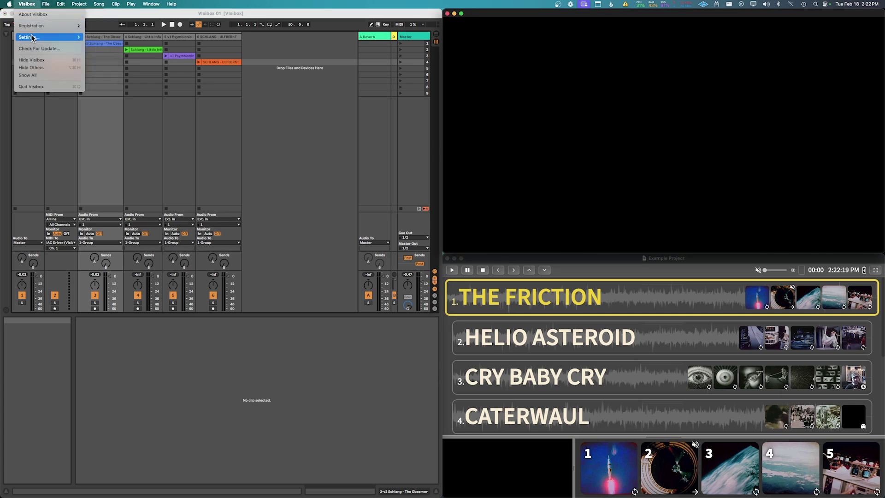
pyautogui.moveTo(46, 37)
pyautogui.moveTo(129, 83)
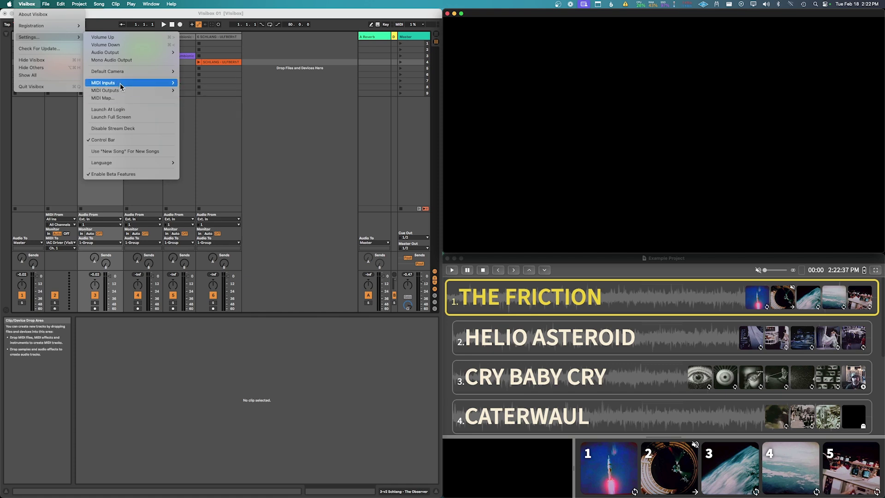
# Point the MIDI Map Input at IAC Driver Visibox, leave Select Song Via Program Change on Song Order
pyautogui.click(112, 97)
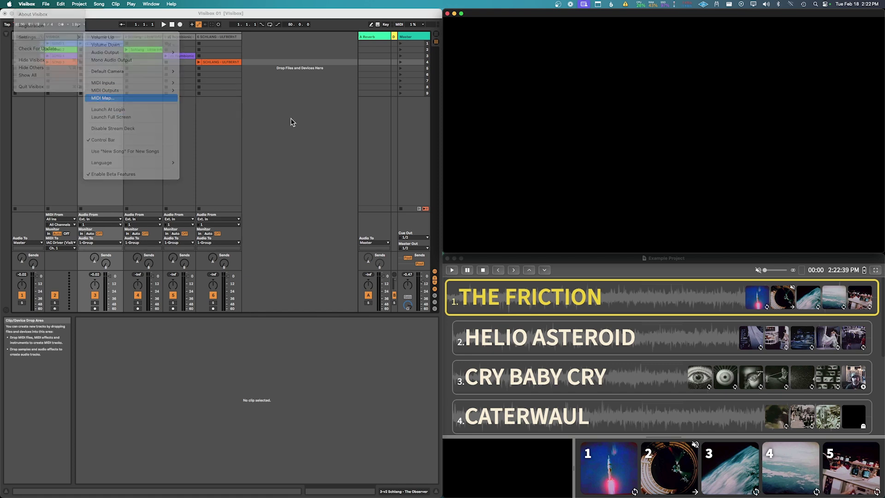
pyautogui.click(246, 128)
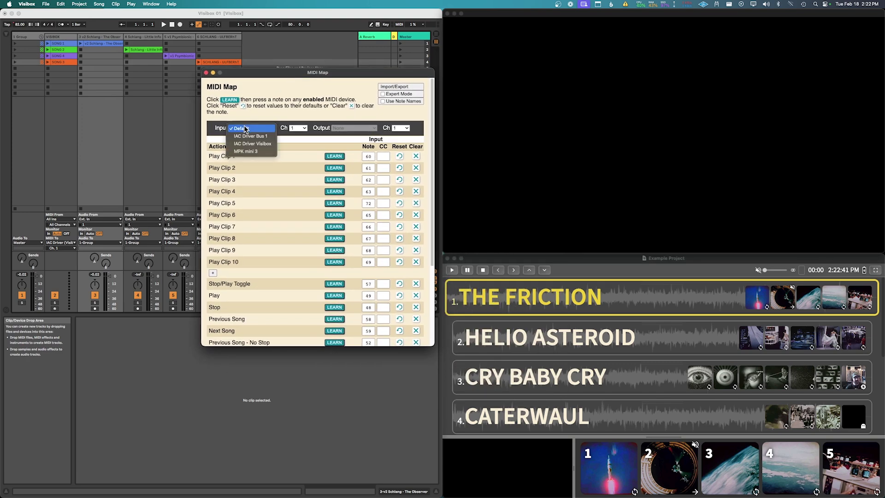
pyautogui.click(262, 143)
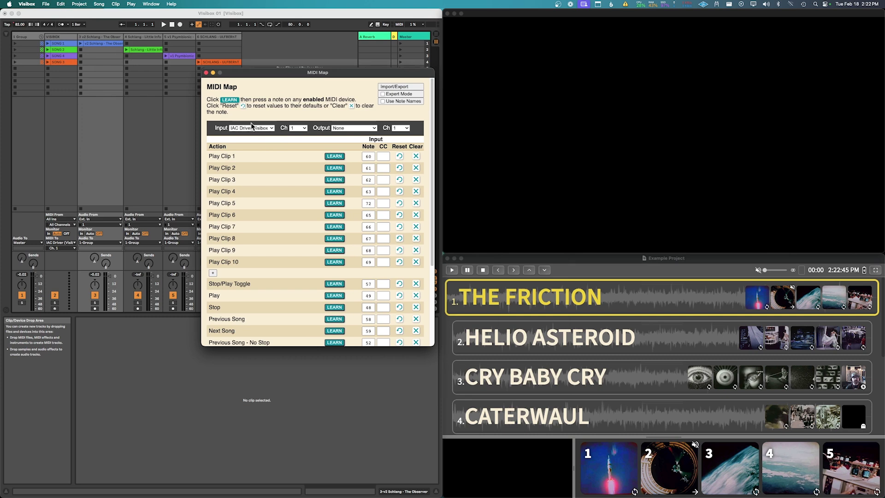
pyautogui.scroll(-5, 294, 228)
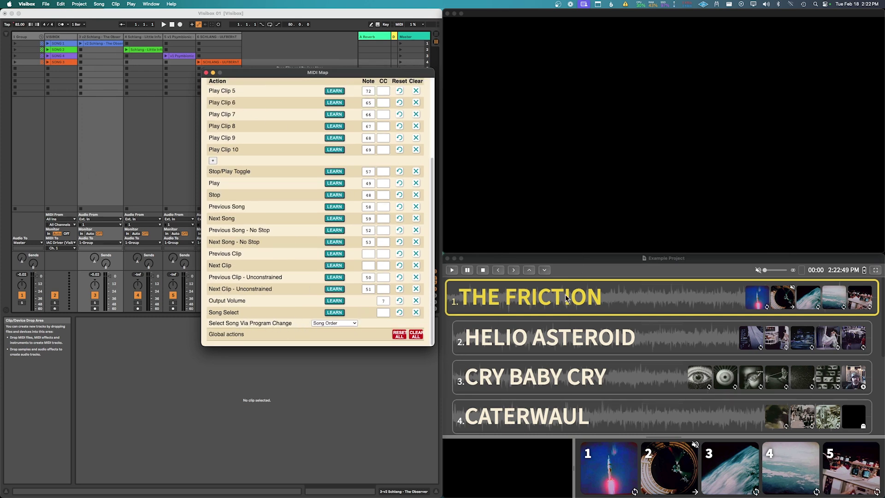
pyautogui.click(325, 324)
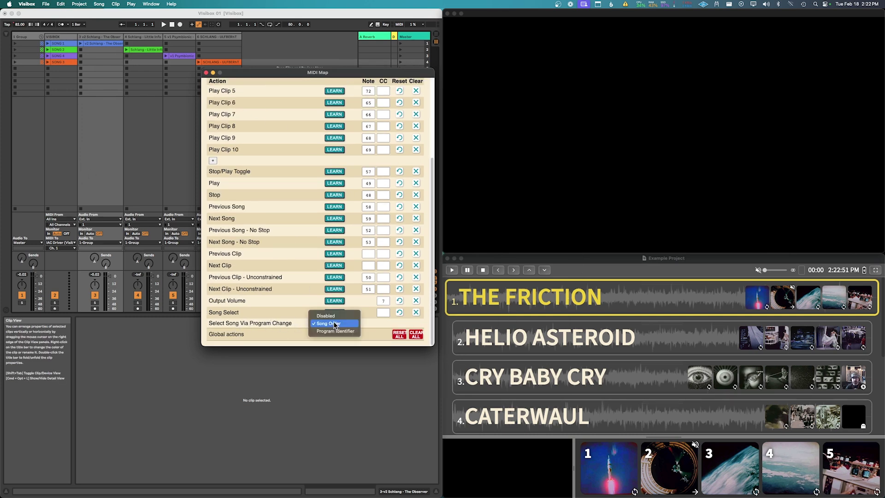
pyautogui.click(261, 325)
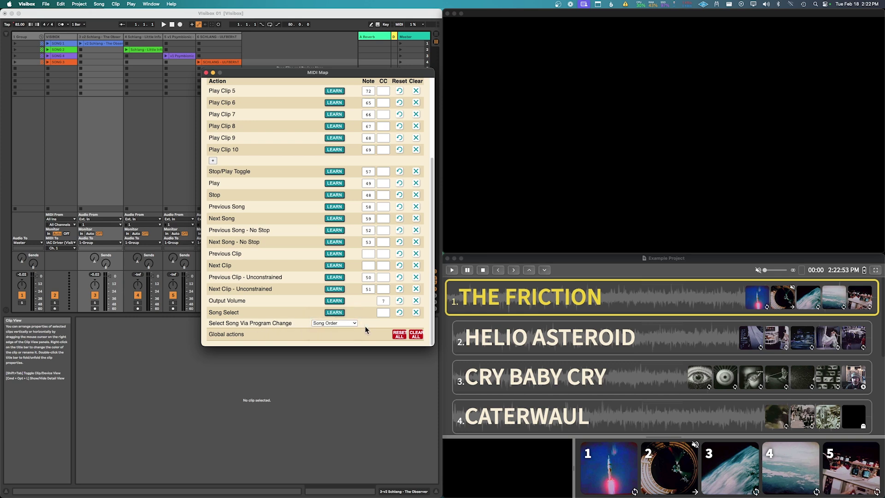
pyautogui.click(335, 323)
pyautogui.click(206, 72)
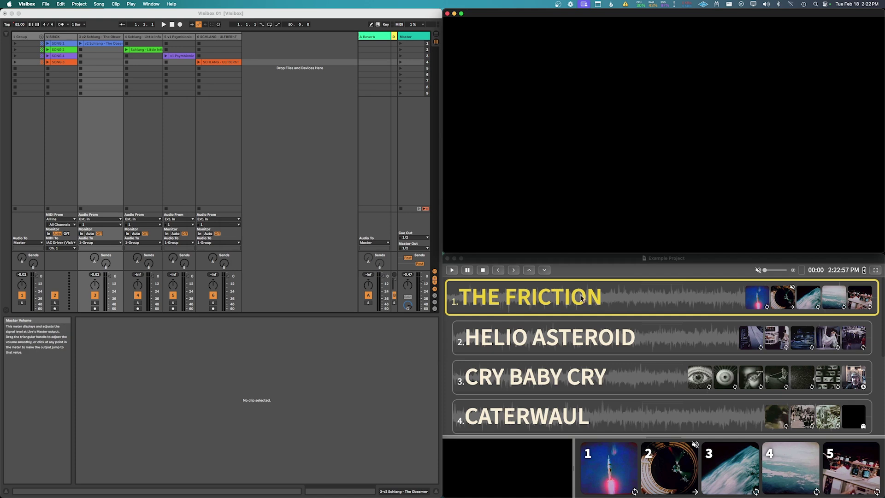
# Back in Live, step through the VISIBOX track and the other tracks' selections
pyautogui.click(149, 135)
pyautogui.click(54, 38)
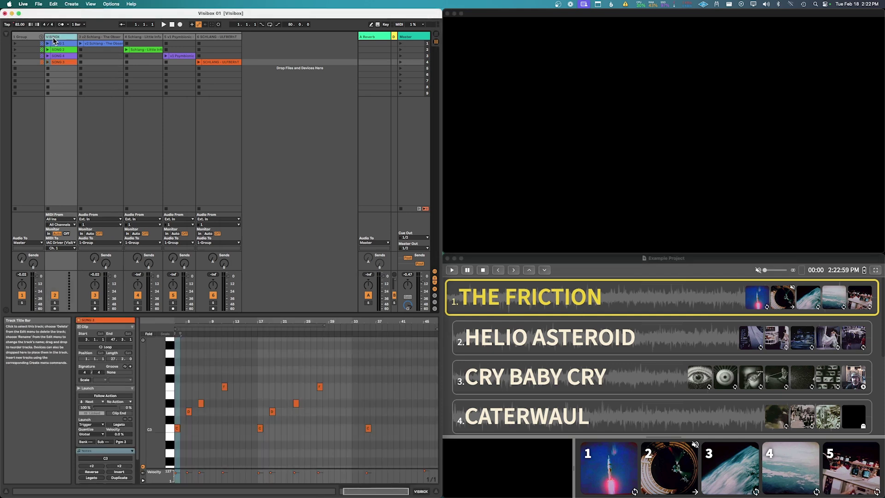
pyautogui.click(87, 37)
pyautogui.click(138, 37)
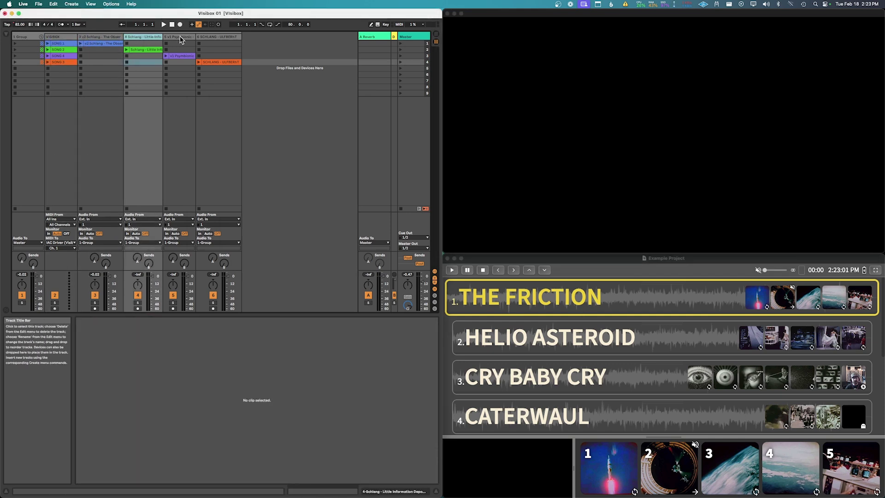
pyautogui.click(180, 37)
pyautogui.click(219, 38)
pyautogui.click(172, 37)
pyautogui.click(133, 36)
pyautogui.click(117, 38)
# Inspect the audio clips, including v1 Psymbionic and SCHLANG - ULFBERhT
pyautogui.click(120, 43)
pyautogui.click(141, 49)
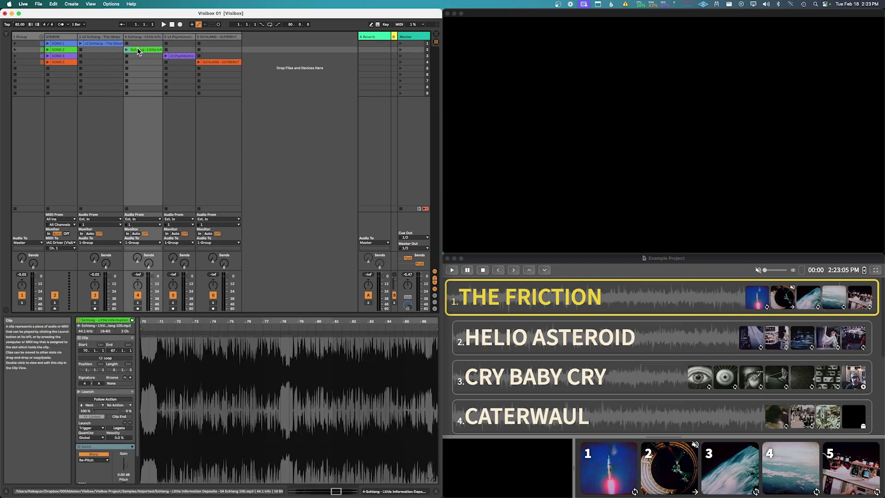
pyautogui.click(167, 56)
pyautogui.click(219, 62)
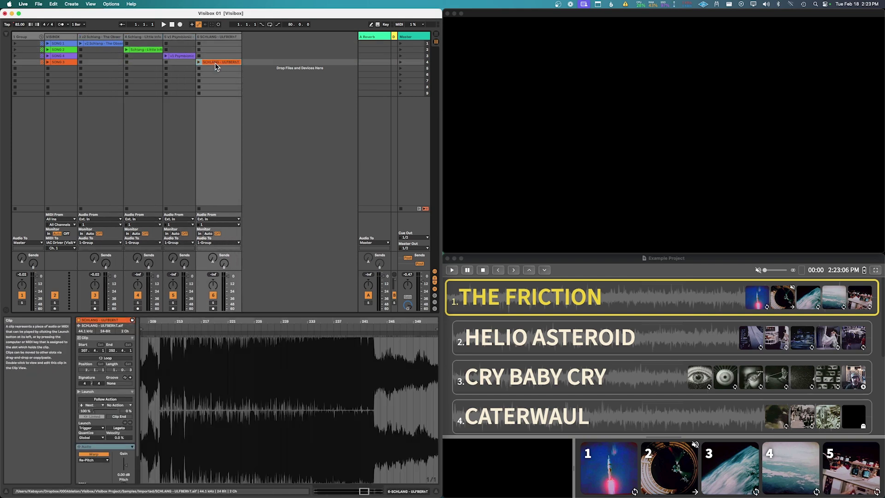
# Review the notes of the VISIBOX SONG 1–4 MIDI clips, ending on SONG 1
pyautogui.click(64, 45)
pyautogui.click(60, 50)
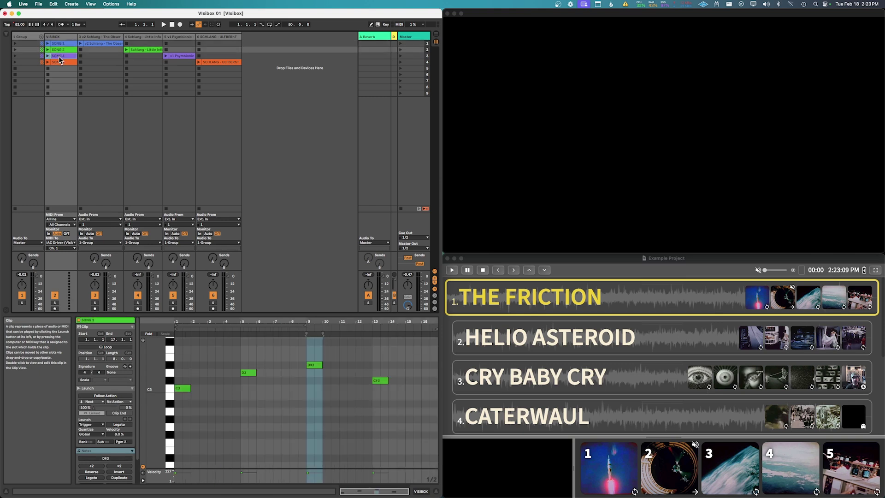
pyautogui.click(62, 62)
pyautogui.click(63, 56)
pyautogui.click(62, 50)
pyautogui.click(63, 44)
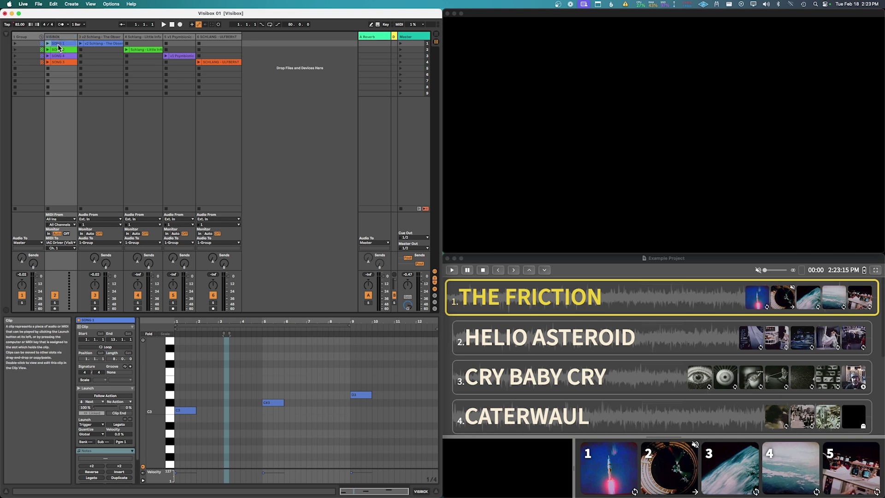
# Create an empty MIDI clip on VISIBOX, move it to row 7 and rename it 'SONG 5'
pyautogui.doubleClick(62, 88)
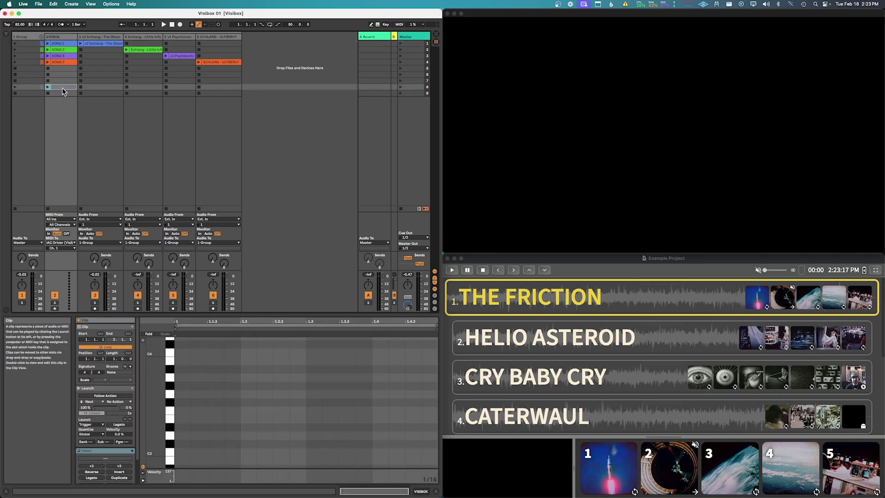
pyautogui.moveTo(64, 89); pyautogui.dragTo(60, 85)
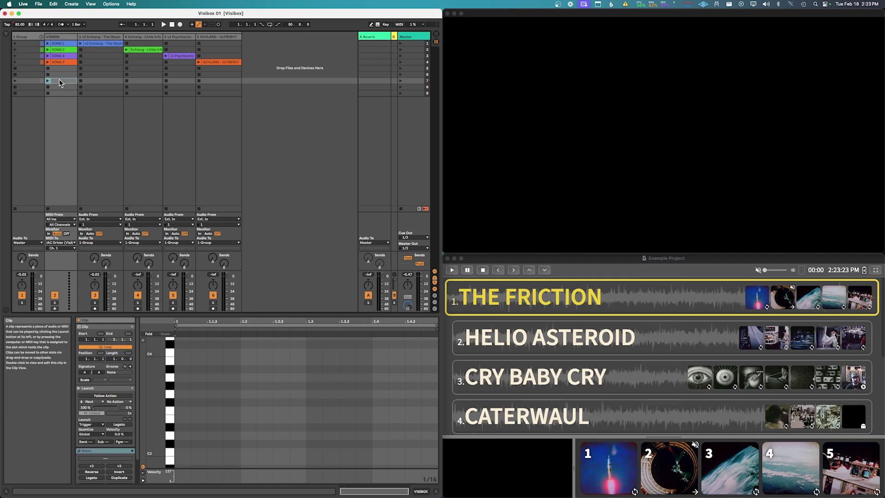
pyautogui.press('super+r')
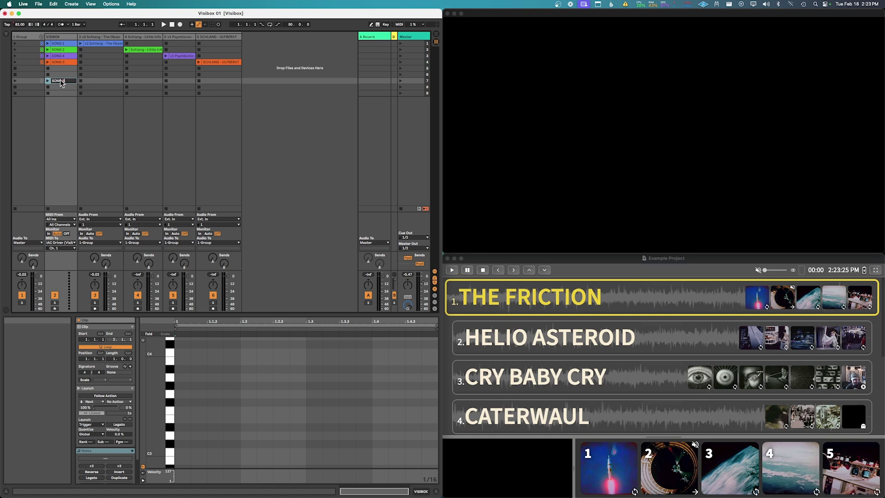
pyautogui.write('SONG 5')
pyautogui.press('Return')
pyautogui.scroll(-5, 568, 377)
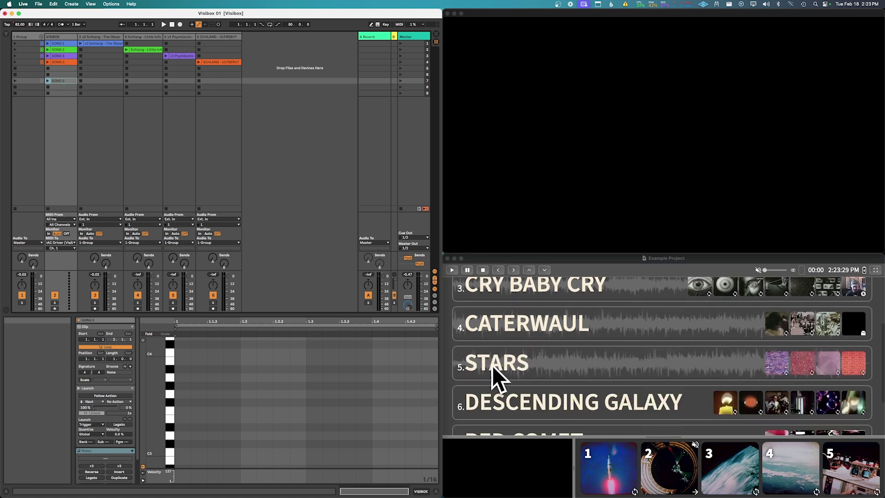
pyautogui.click(264, 164)
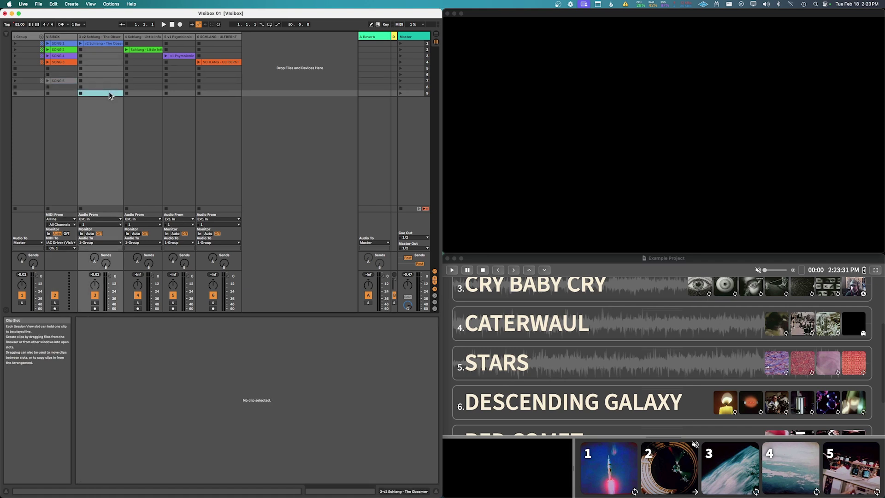
pyautogui.click(56, 80)
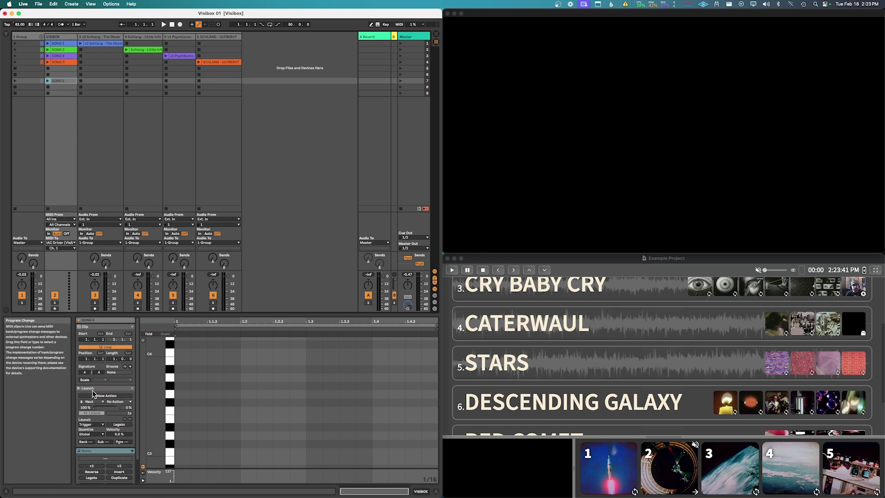
# Switch off looping on the SONG 5 clip and select its Pgm program-change box
pyautogui.click(59, 69)
pyautogui.click(58, 82)
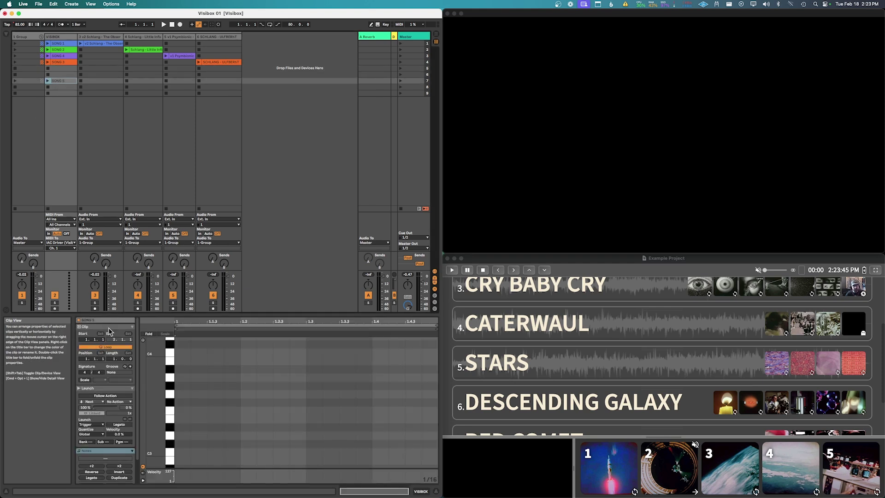
pyautogui.click(132, 326)
pyautogui.click(132, 332)
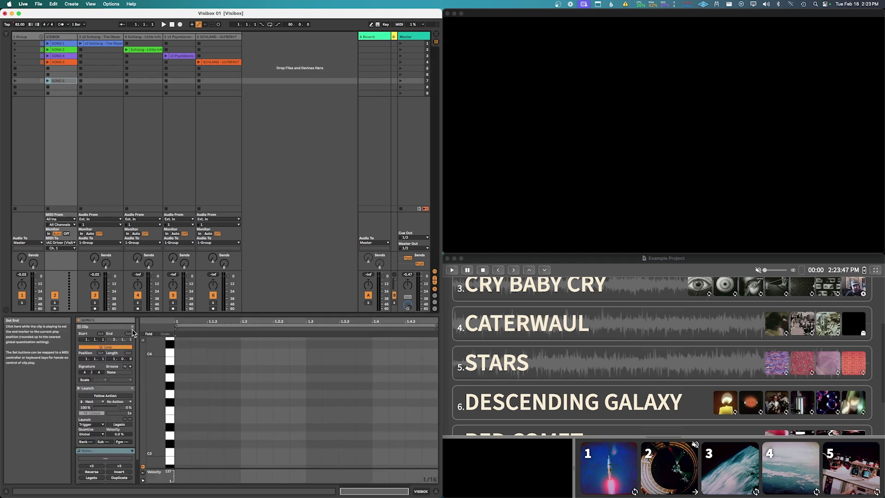
pyautogui.click(132, 332)
pyautogui.click(132, 327)
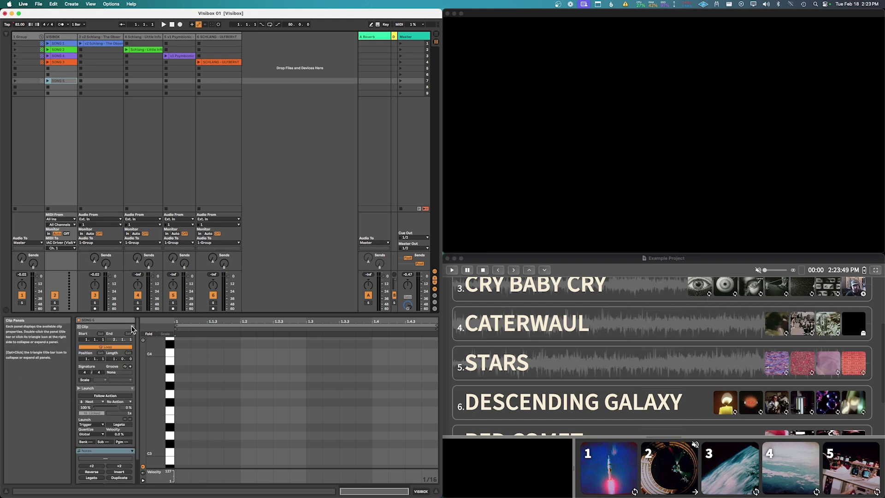
pyautogui.click(108, 349)
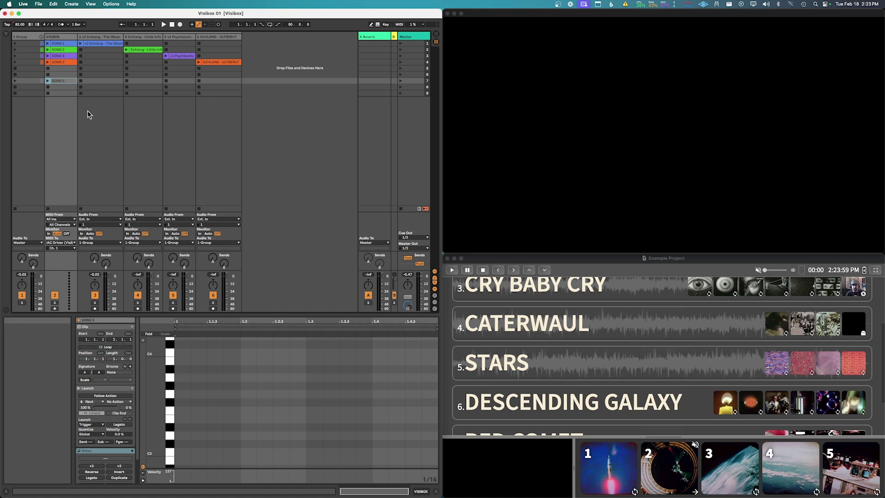
pyautogui.click(122, 442)
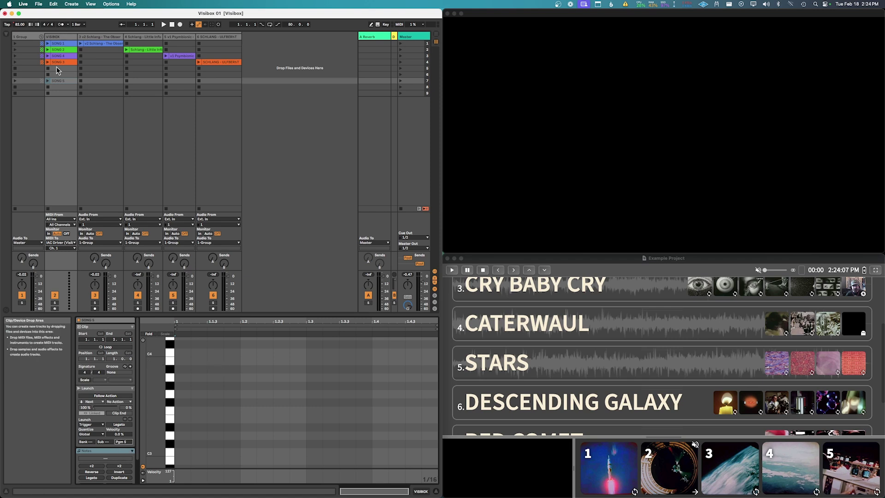
# Draw a C3 note at 1.1.1 in SONG 5 and launch it to play STARS' first video
pyautogui.click(47, 80)
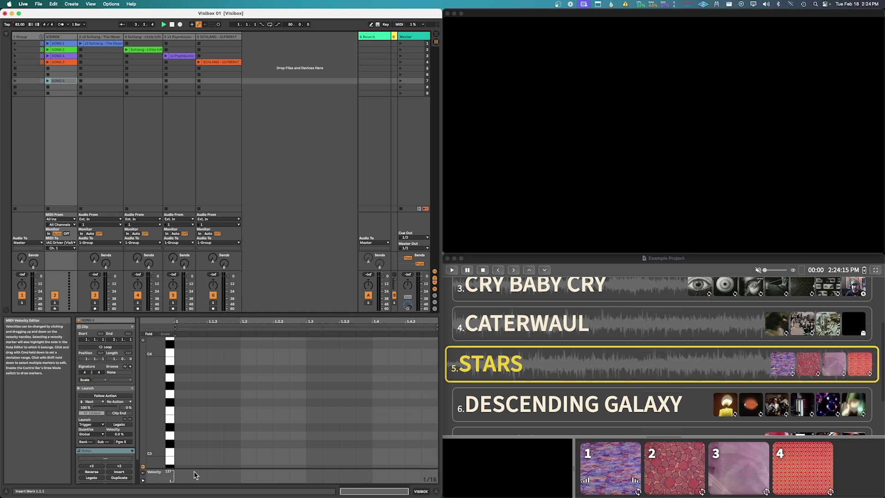
pyautogui.scroll(-1, 208, 410)
pyautogui.click(181, 449)
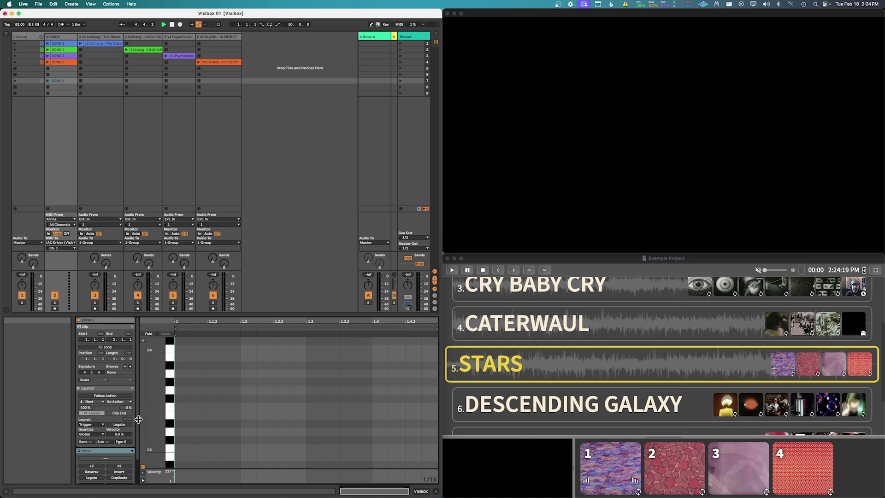
pyautogui.doubleClick(183, 449)
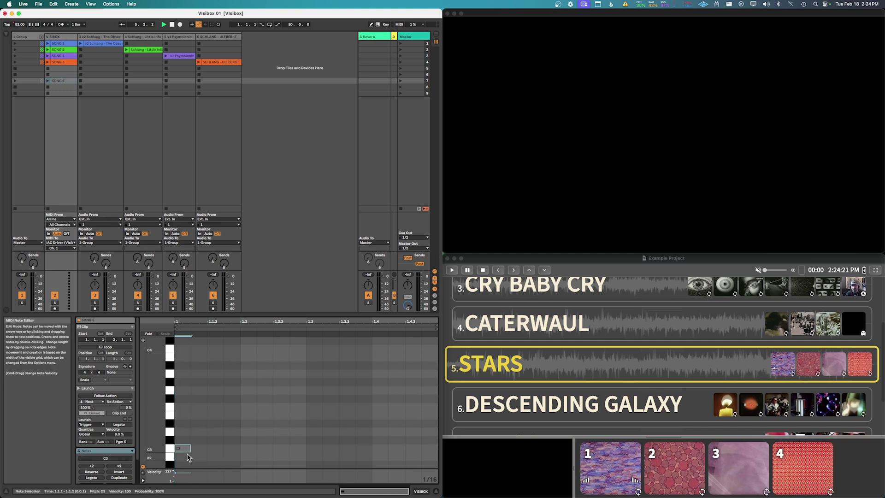
pyautogui.click(48, 81)
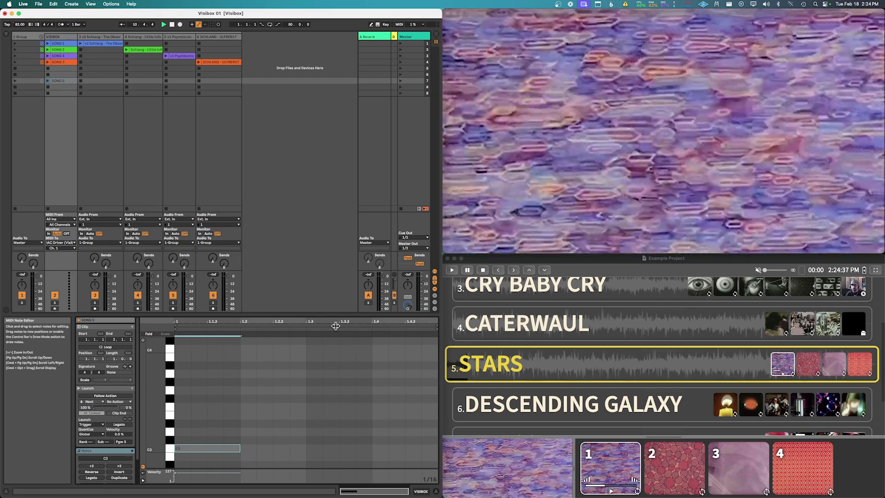
# Extend SONG 5 to two bars, copy its note to bar 2 as C#3, and test-launch it
pyautogui.click(436, 326)
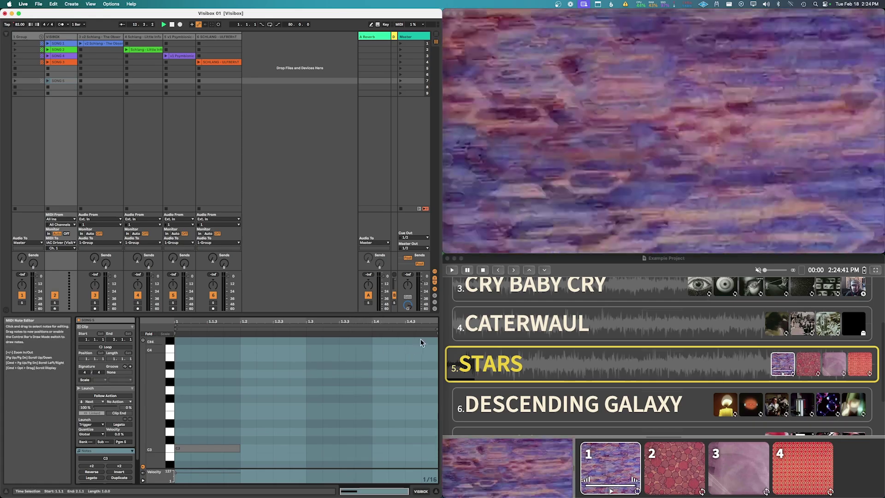
pyautogui.moveTo(435, 328); pyautogui.dragTo(364, 328)
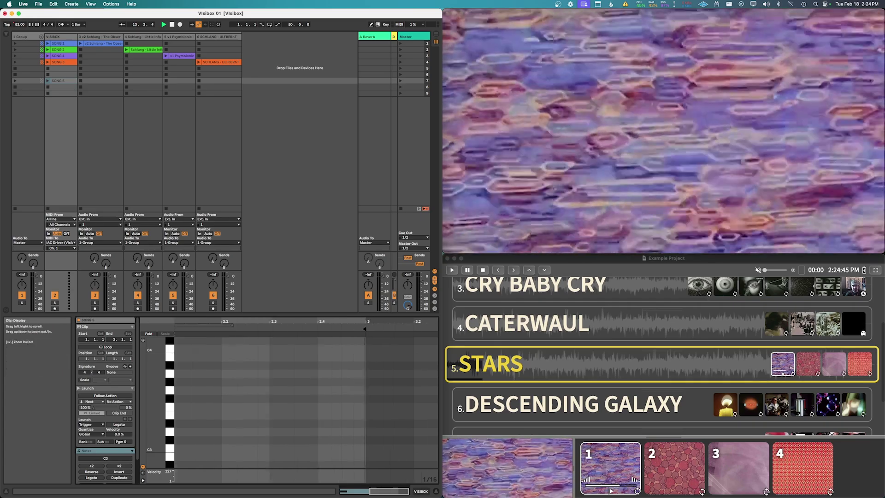
pyautogui.click(324, 326)
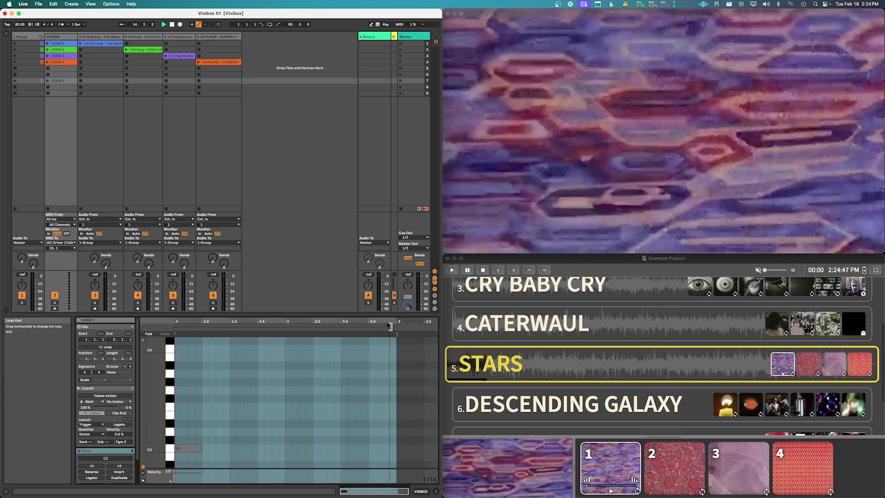
pyautogui.click(187, 448)
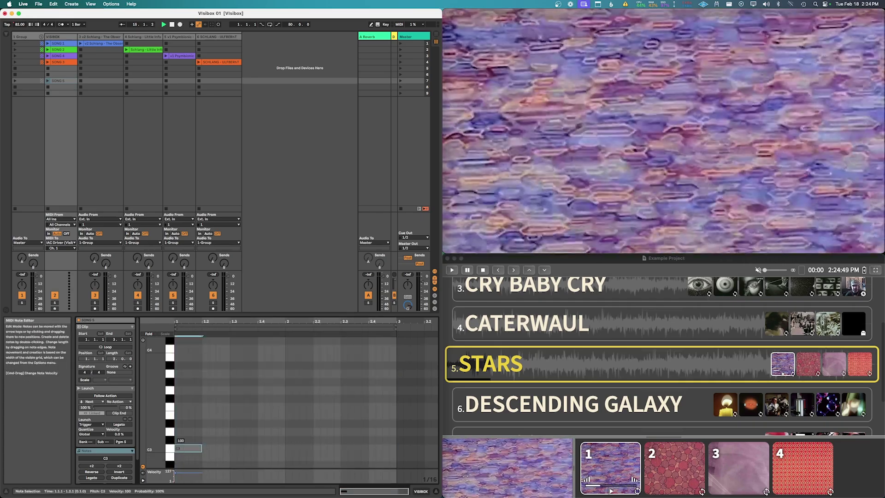
pyautogui.moveTo(184, 453); pyautogui.dragTo(301, 441)
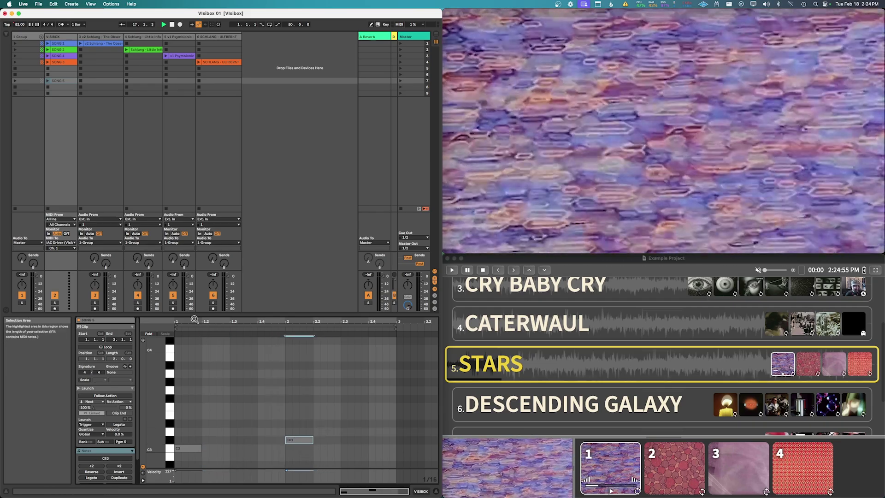
pyautogui.click(47, 81)
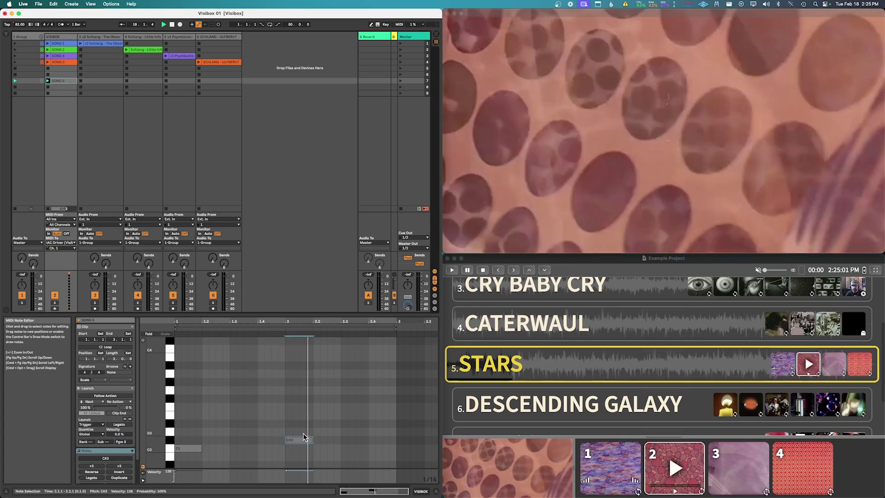
pyautogui.click(362, 392)
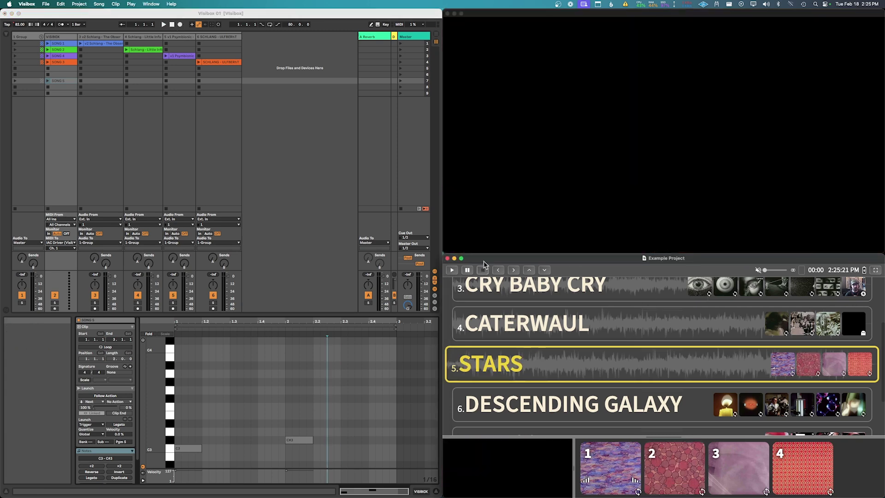
# Inspect the trigger notes in the SONG 1, SONG 2 and SONG 4 clips, zooming out on SONG 4
pyautogui.click(45, 44)
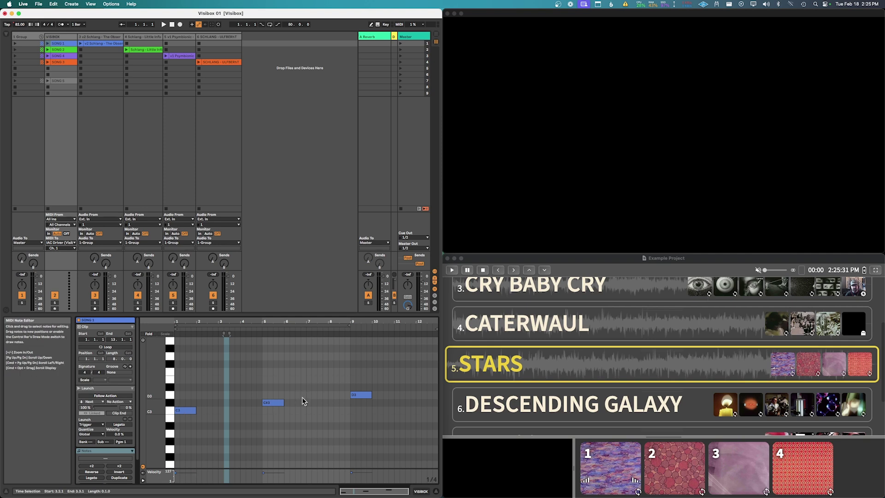
pyautogui.click(63, 50)
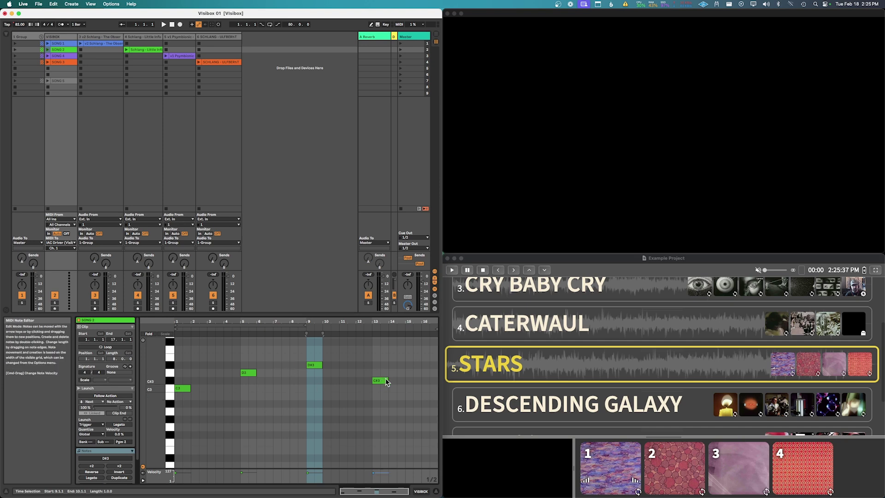
pyautogui.click(55, 57)
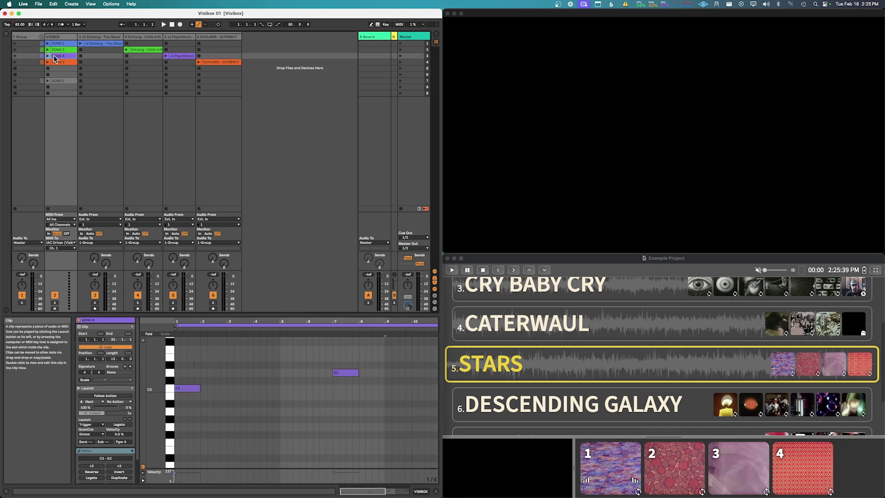
pyautogui.doubleClick(292, 328)
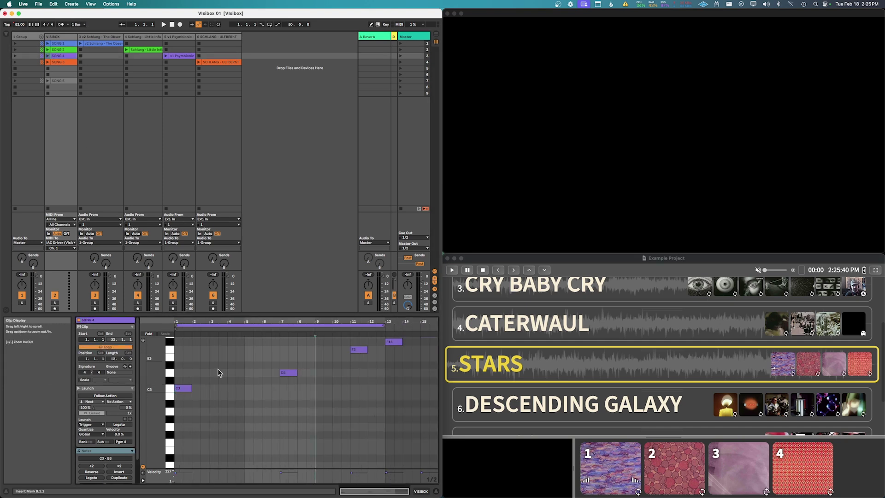
pyautogui.click(388, 369)
pyautogui.scroll(2, 369, 371)
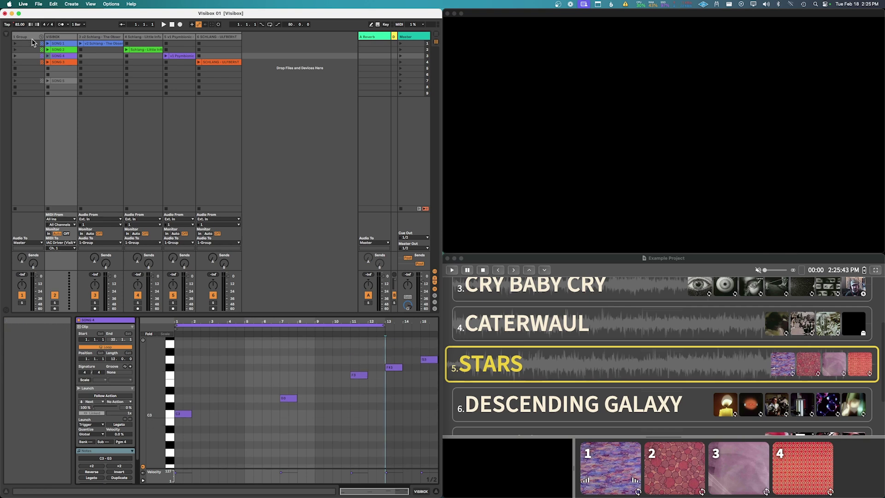
# Review the SONG 3 clip's notes, then recheck SONG 4, SONG 2 and SONG 1
pyautogui.click(53, 62)
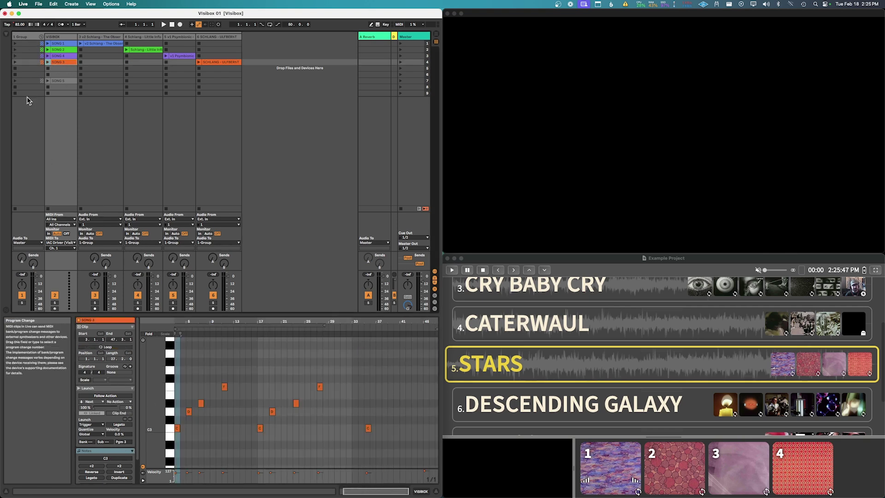
pyautogui.click(56, 56)
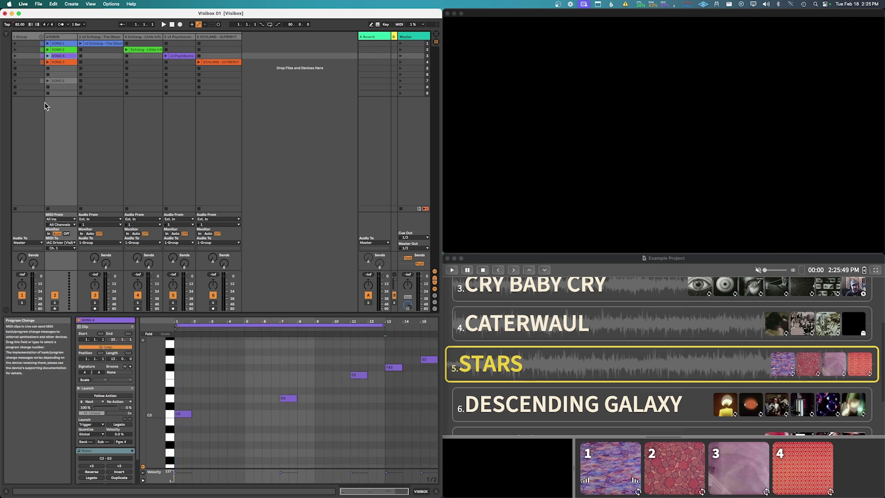
pyautogui.click(65, 50)
pyautogui.click(66, 44)
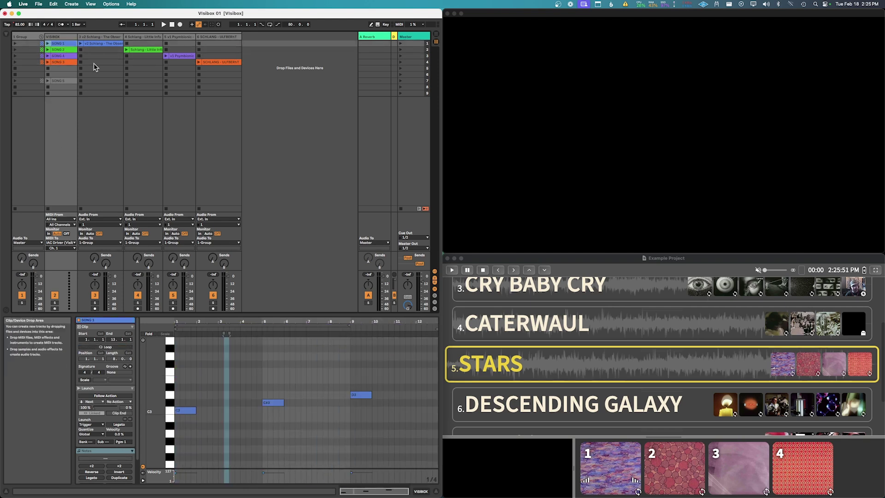
pyautogui.scroll(3, 562, 318)
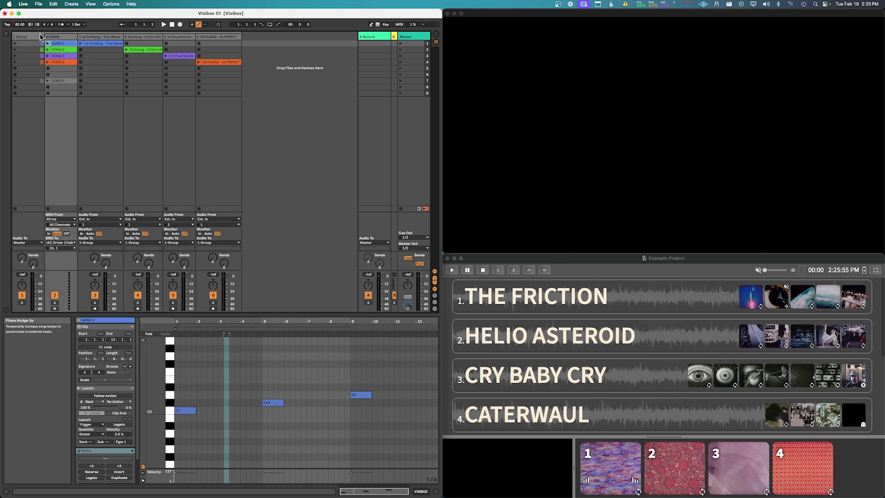
# Check the whole Schlang audio clip, then launch the Group's Scene 1 clips to start THE FRICTION
pyautogui.click(95, 43)
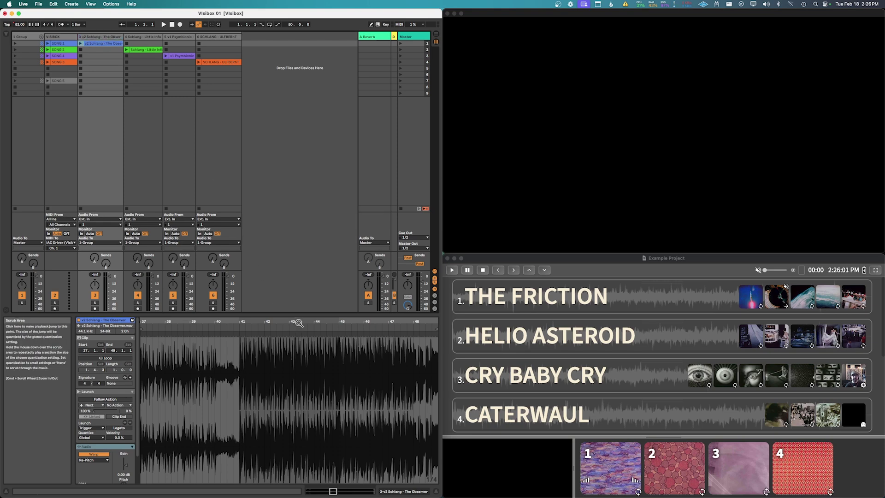
pyautogui.moveTo(257, 321)
pyautogui.mouseDown()
pyautogui.moveTo(257, 295)
pyautogui.moveTo(259, 326)
pyautogui.mouseUp()
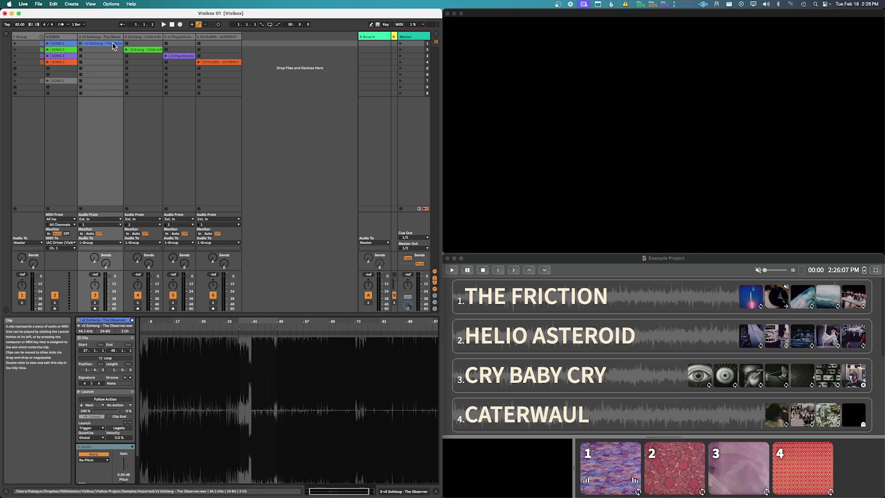
pyautogui.click(23, 38)
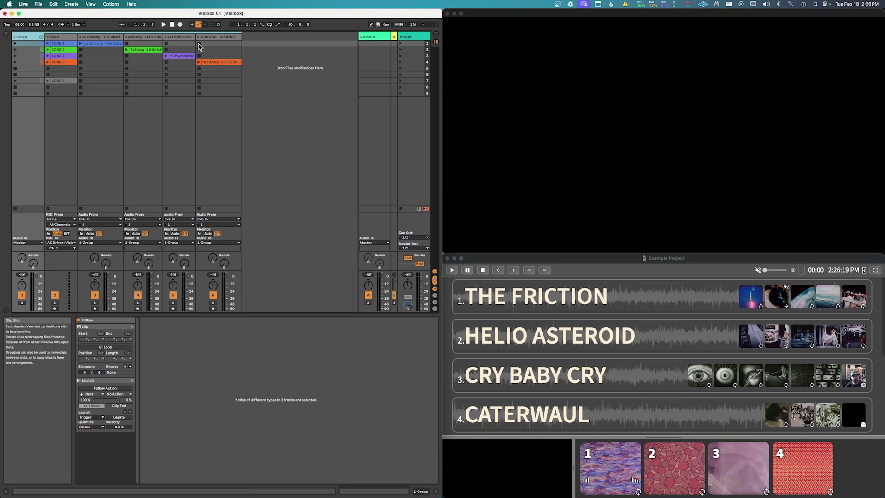
pyautogui.click(15, 44)
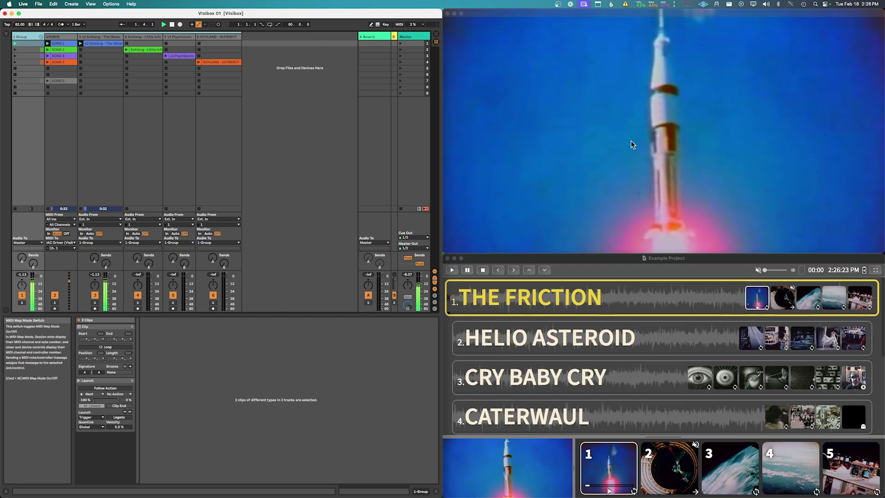
# View the SONG 1 clip's notes, then deselect while the scenes play on to CRY BABY CRY
pyautogui.click(62, 44)
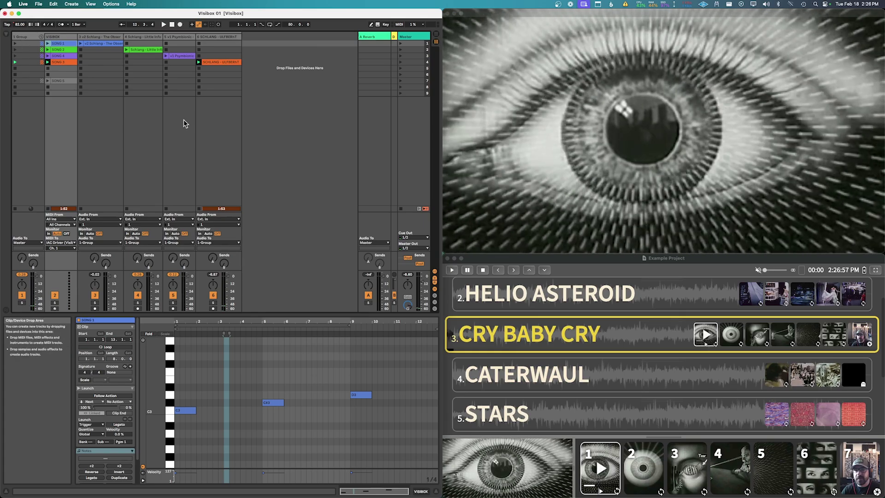
pyautogui.click(183, 121)
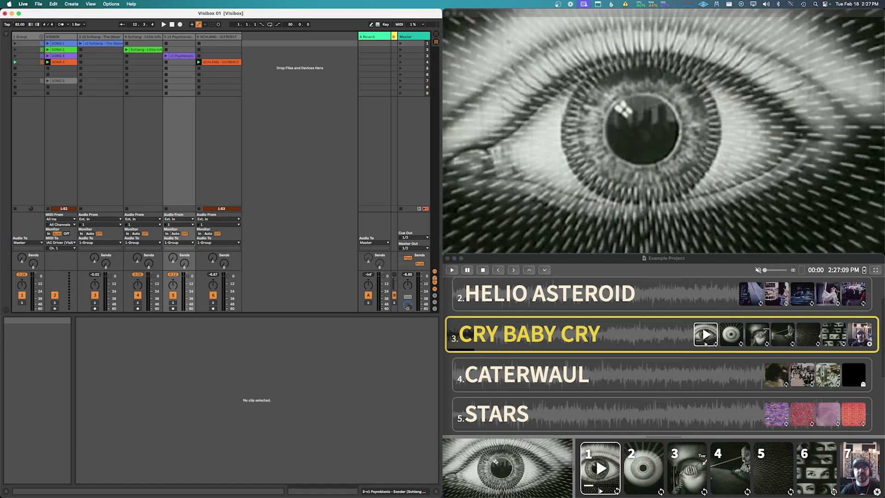
# Switch to Arrangement View and resume Arrangement playback from the start, viewing SONG 1's notes
pyautogui.press('Tab')
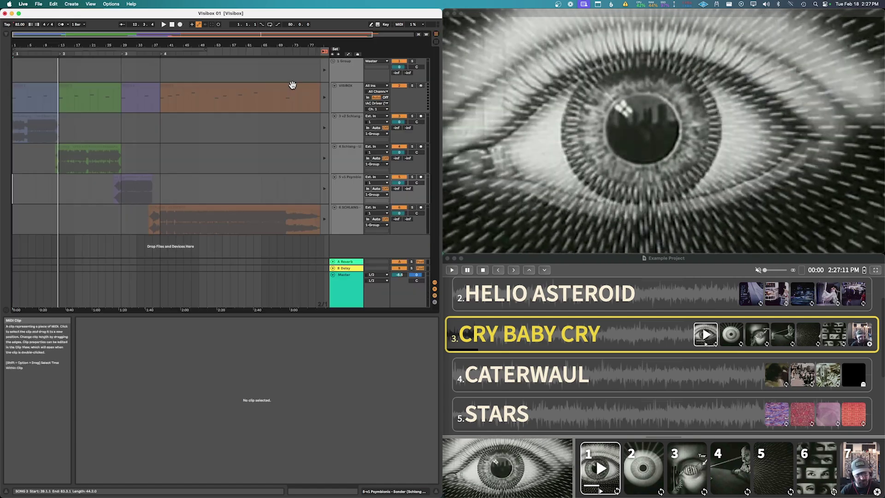
pyautogui.moveTo(136, 46); pyautogui.dragTo(126, 45)
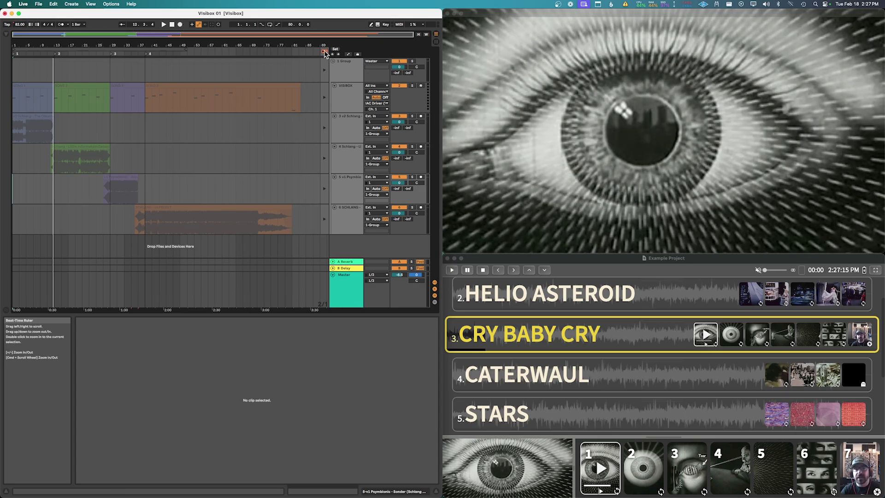
pyautogui.press('Home')
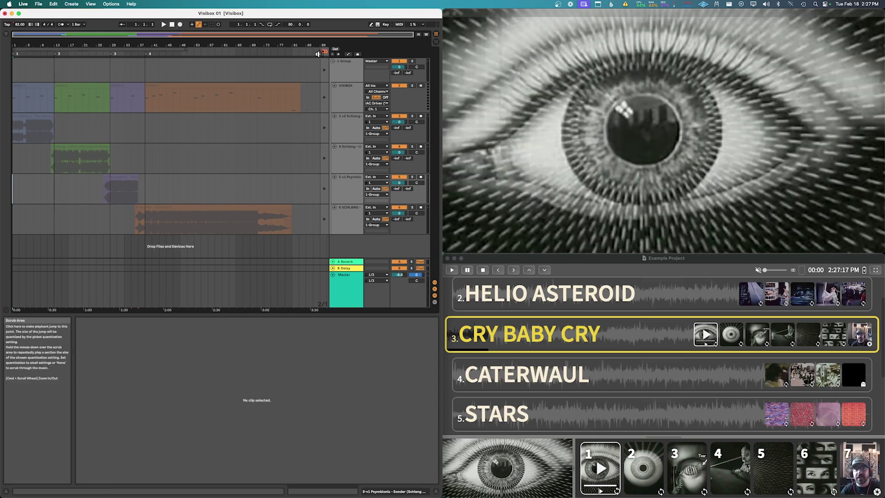
pyautogui.click(324, 52)
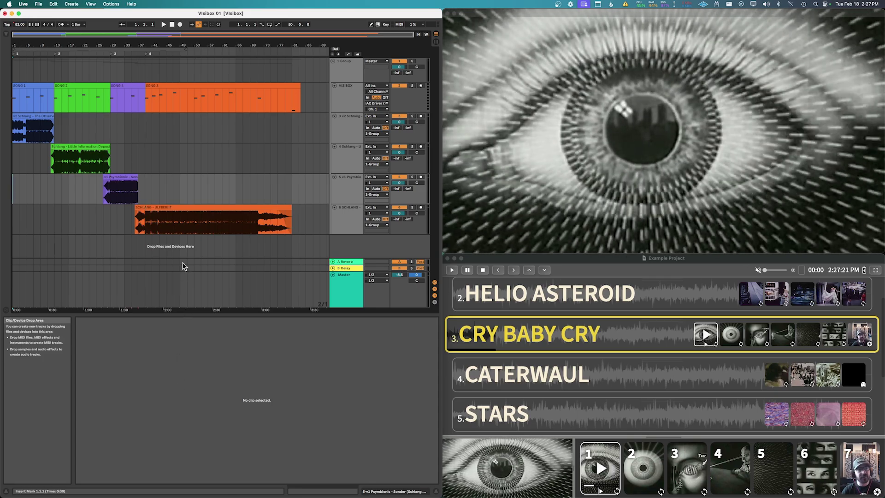
pyautogui.moveTo(23, 42)
pyautogui.mouseDown()
pyautogui.moveTo(23, 60)
pyautogui.moveTo(23, 45)
pyautogui.mouseUp()
pyautogui.click(35, 87)
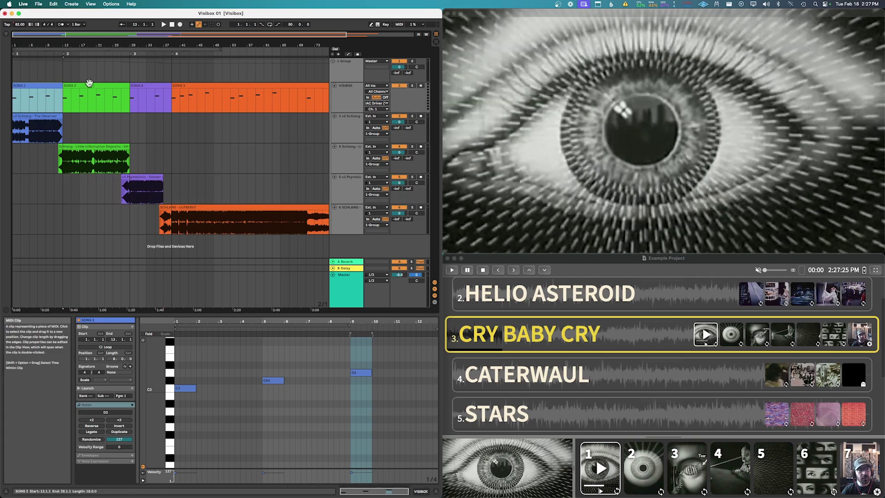
# Zoom to the end of SONG 3 on the VISIBOX track and stop both transport and VisiBox
pyautogui.click(339, 94)
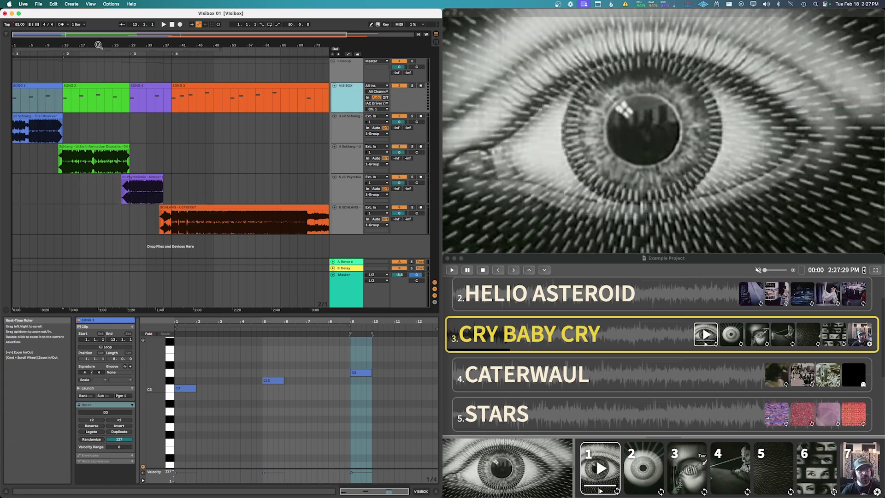
pyautogui.moveTo(239, 48); pyautogui.dragTo(238, 65)
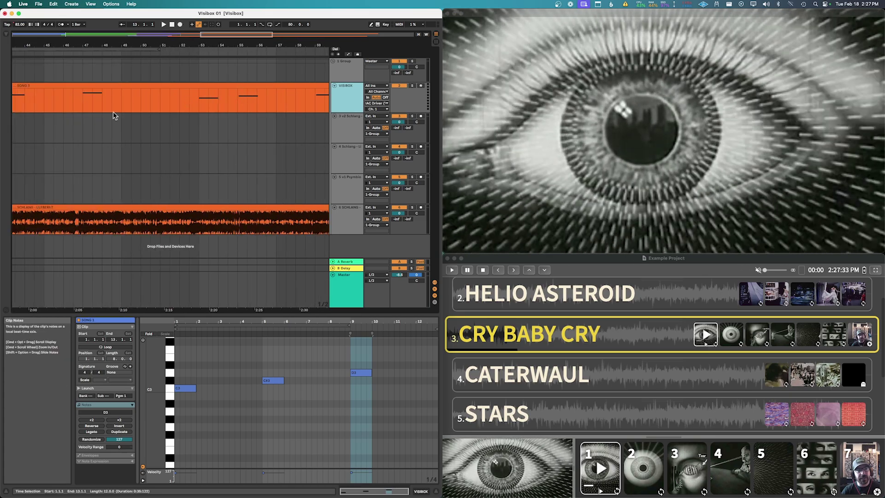
pyautogui.scroll(-5, 157, 74)
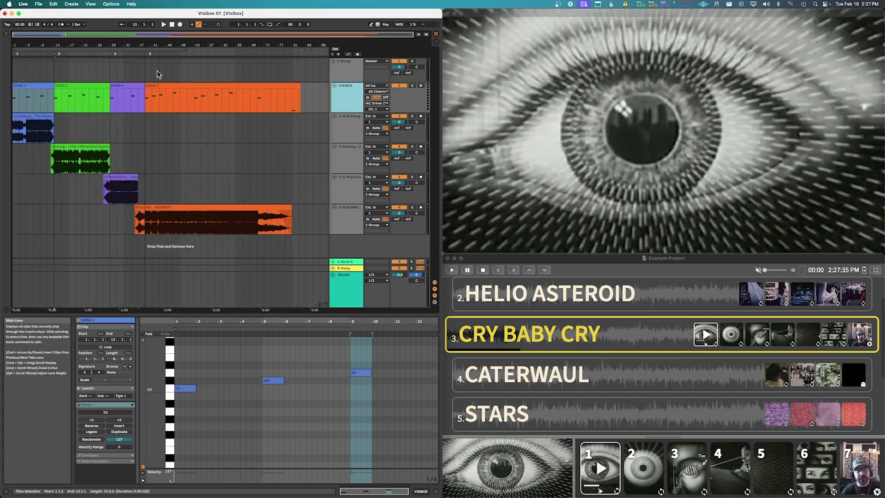
pyautogui.click(172, 25)
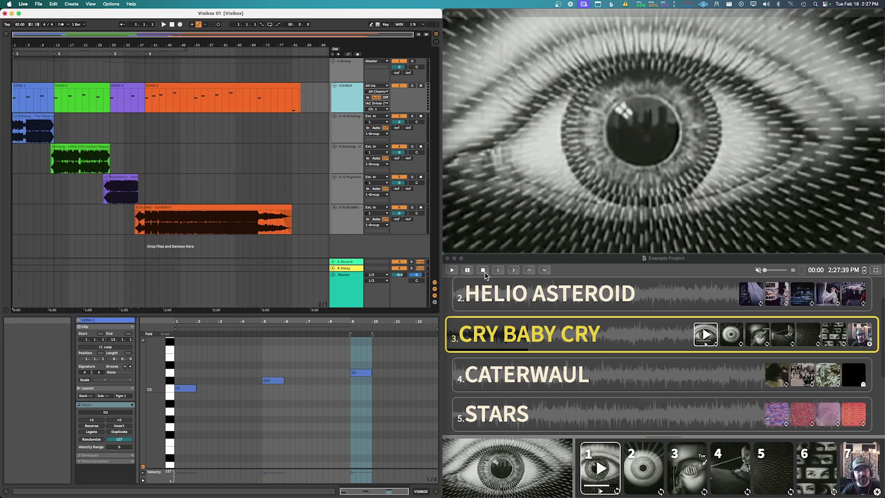
pyautogui.click(484, 272)
# Open SONG 3's notes in the editor and select its closing C2 stop note
pyautogui.moveTo(298, 46); pyautogui.dragTo(235, 129)
pyautogui.click(184, 85)
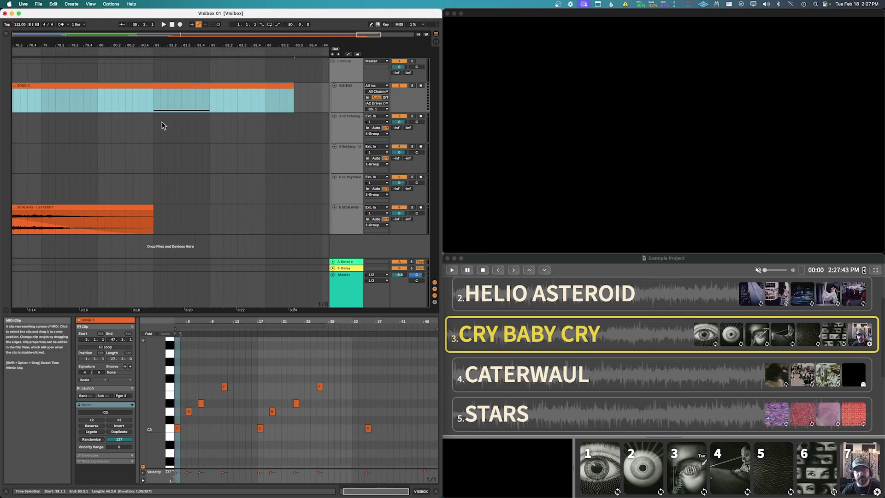
pyautogui.moveTo(380, 323); pyautogui.dragTo(387, 442)
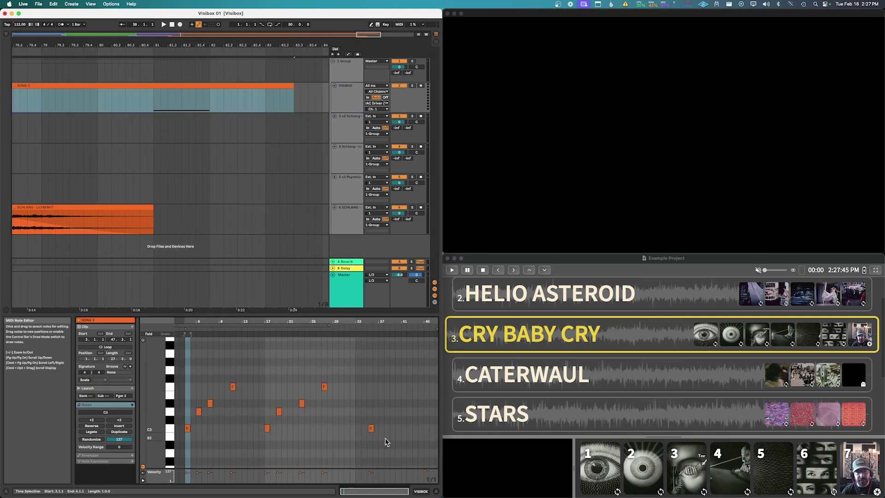
pyautogui.scroll(-5, 371, 425)
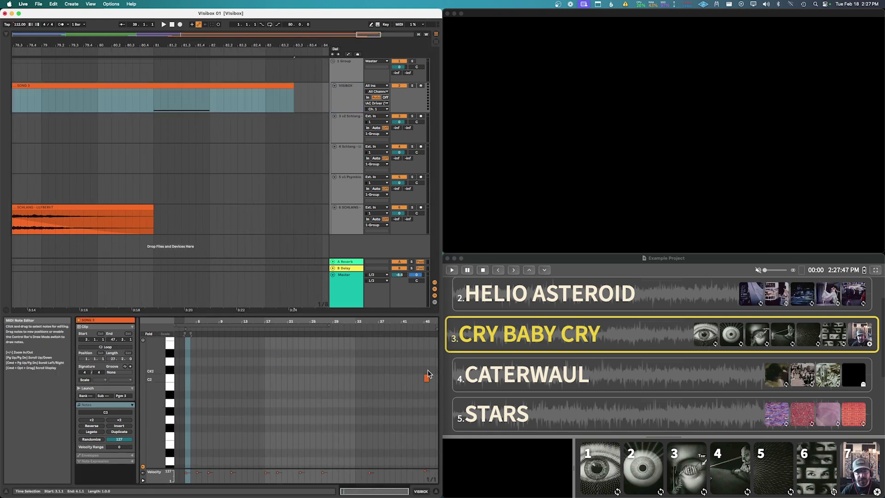
pyautogui.click(427, 378)
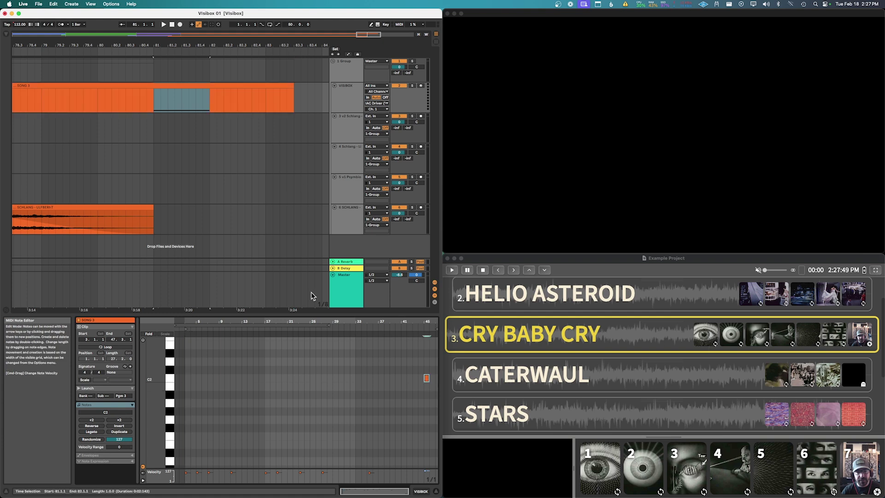
pyautogui.moveTo(309, 309); pyautogui.dragTo(187, 295)
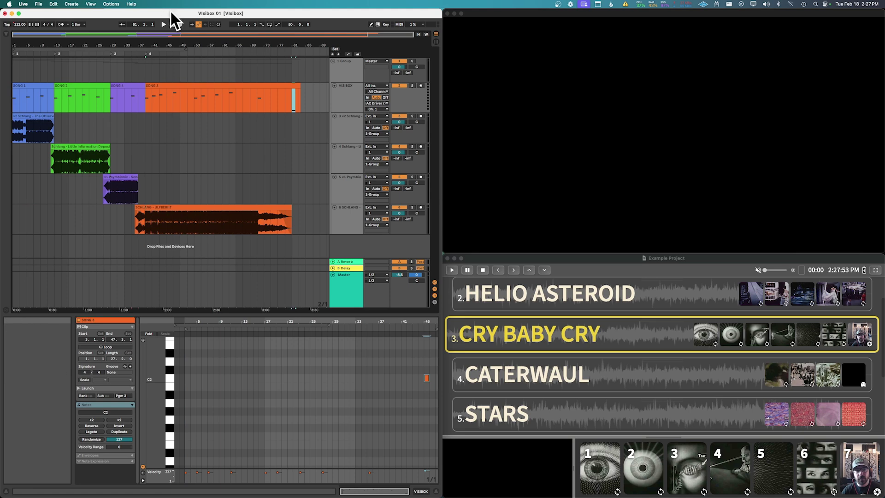
# Return to 1.1.1 and play the Arrangement from the start, zooming the timeline as THE FRICTION runs
pyautogui.doubleClick(171, 26)
pyautogui.press('space')
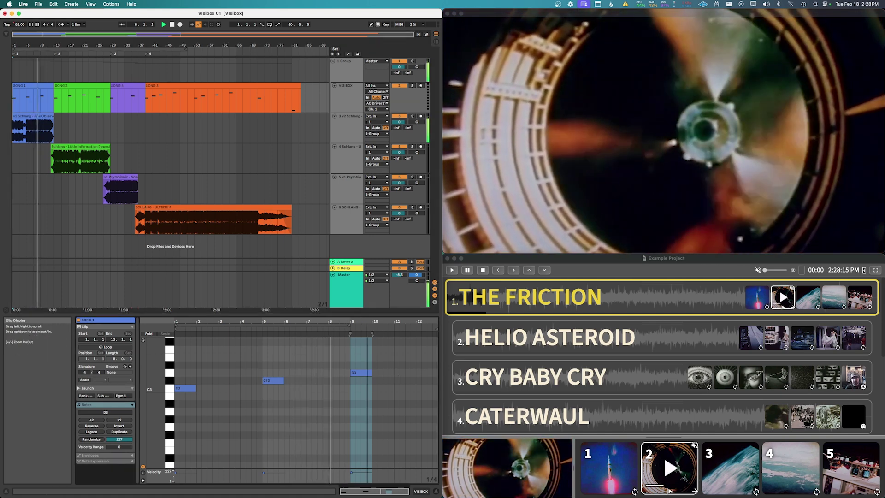
pyautogui.scroll(3, 323, 391)
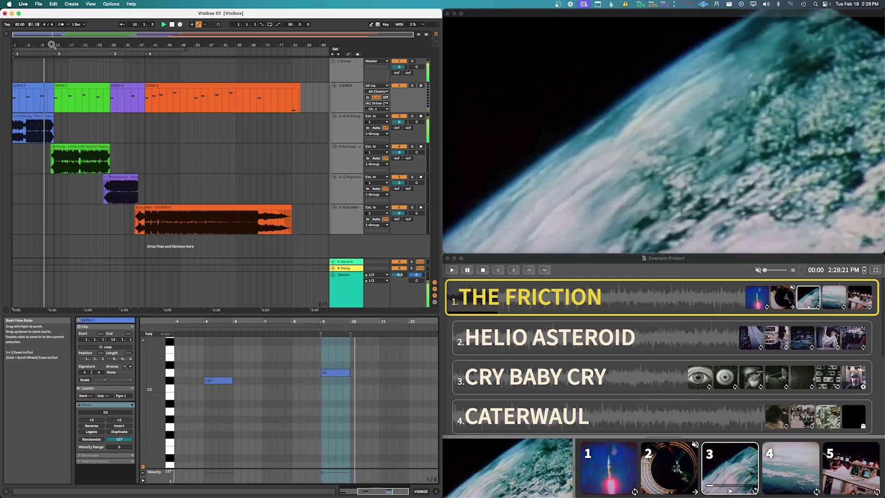
pyautogui.scroll(3, 59, 103)
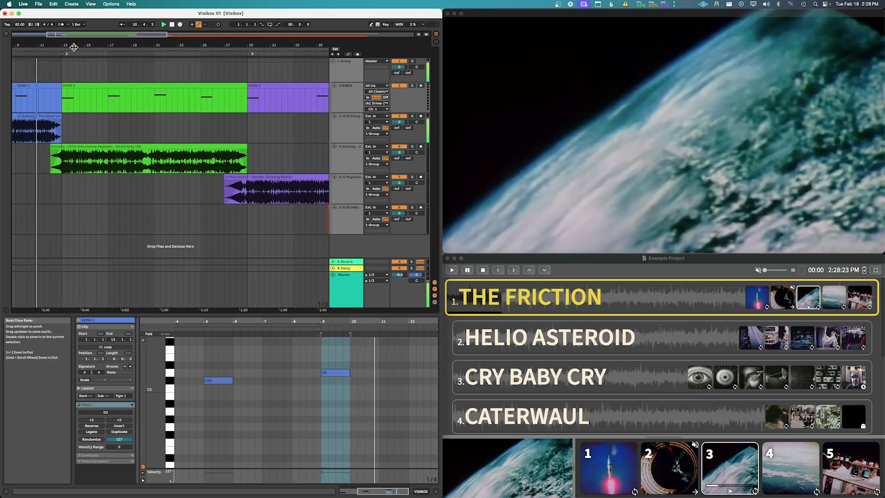
pyautogui.scroll(-1, 90, 46)
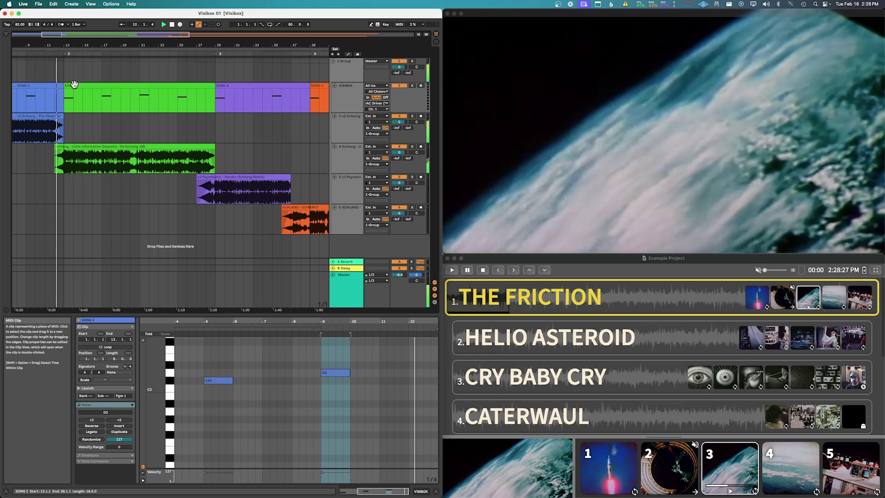
# Show SONG 2's notes and zoom in on its section while playback continues into SONG 3
pyautogui.click(97, 90)
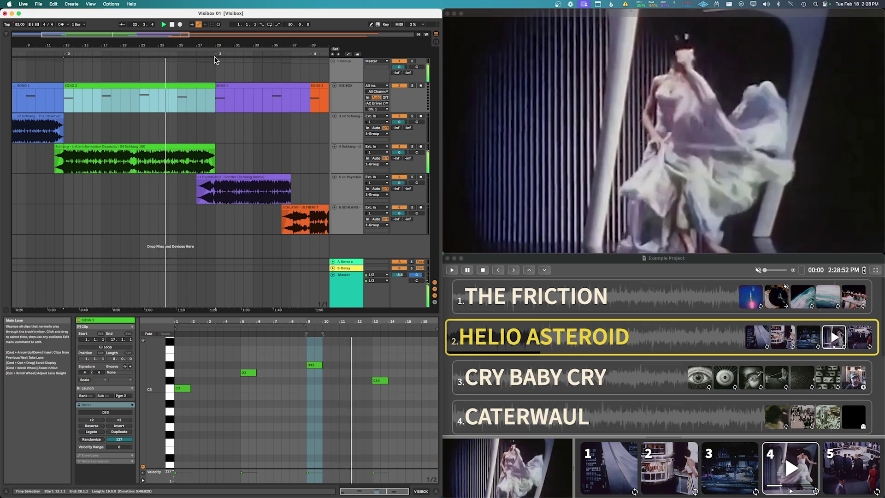
pyautogui.moveTo(215, 44)
pyautogui.mouseDown()
pyautogui.moveTo(213, 69)
pyautogui.moveTo(213, 30)
pyautogui.mouseUp()
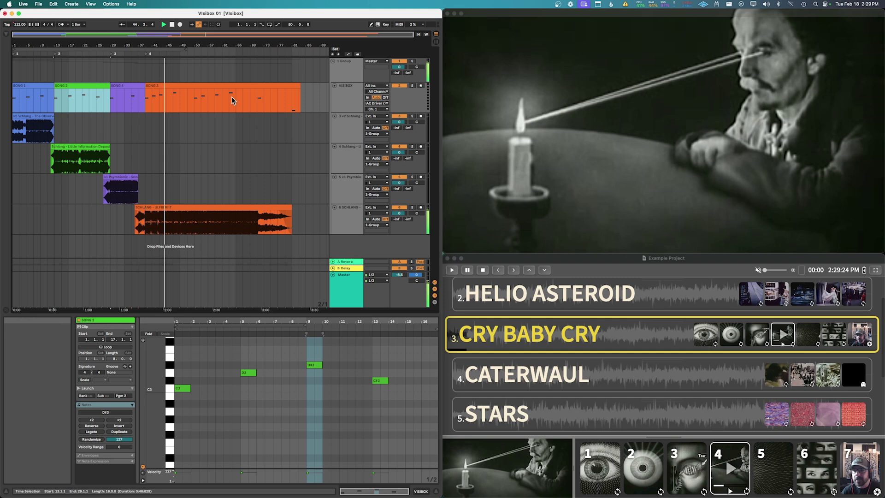
# Show SONG 3's notes, jump playback ahead to bar 71 and zoom toward the set's end
pyautogui.click(178, 91)
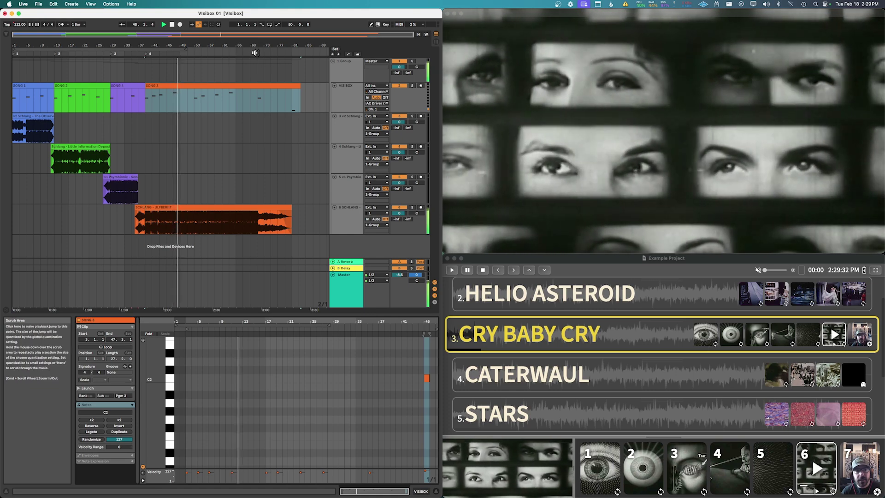
pyautogui.click(261, 51)
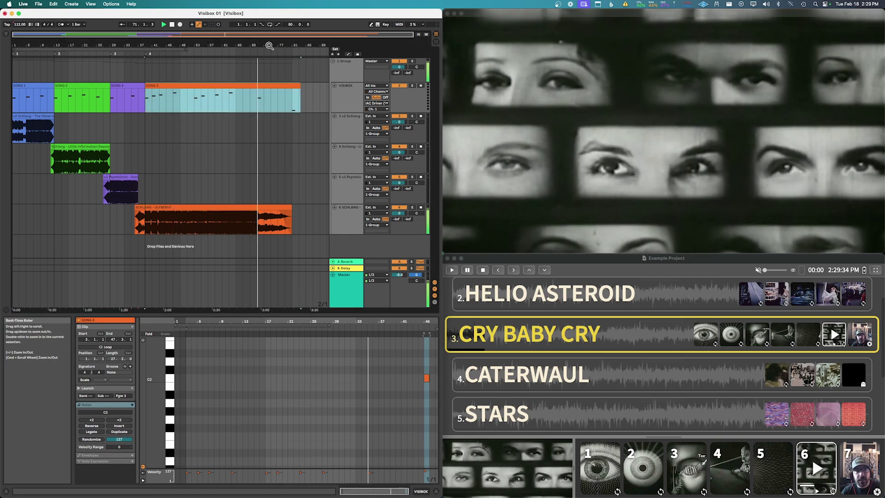
pyautogui.moveTo(258, 45); pyautogui.dragTo(246, 59)
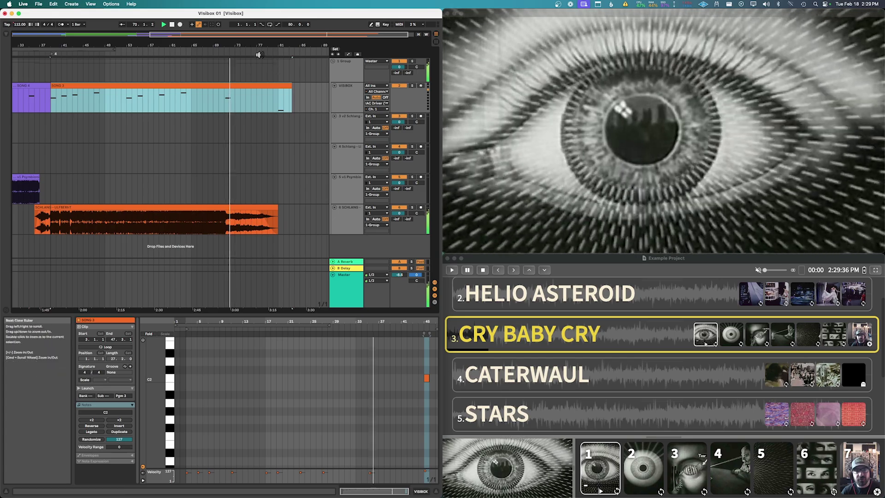